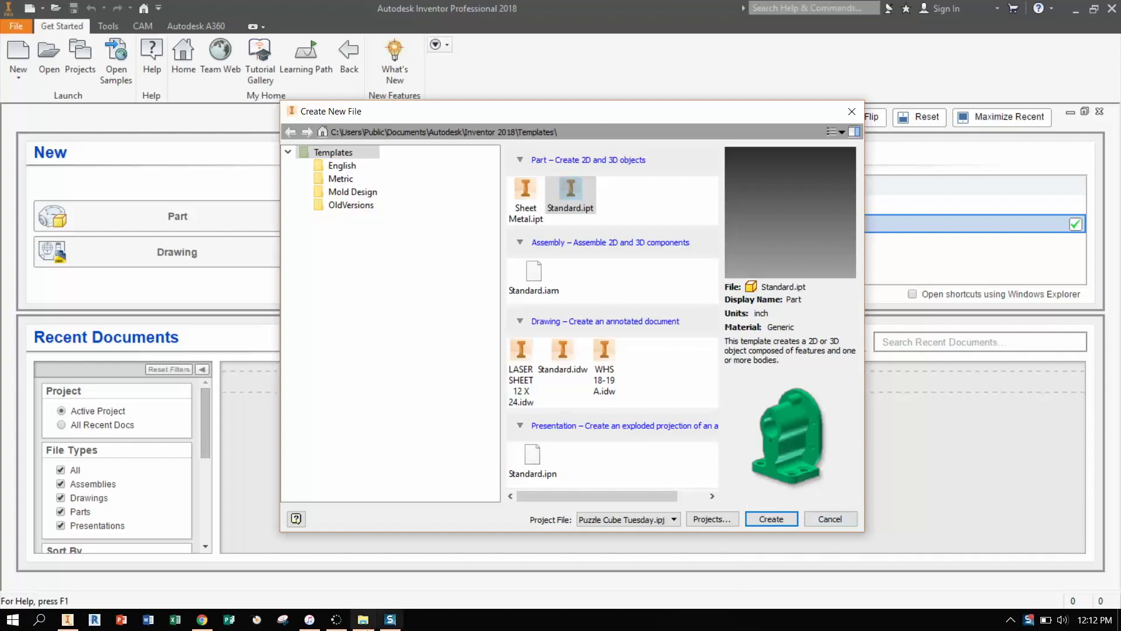
# Open PICTURE FRAME WORKING DRAWING SET REV1.pdf from the Acrylic Picture Stand folder.
pyautogui.click(362, 621)
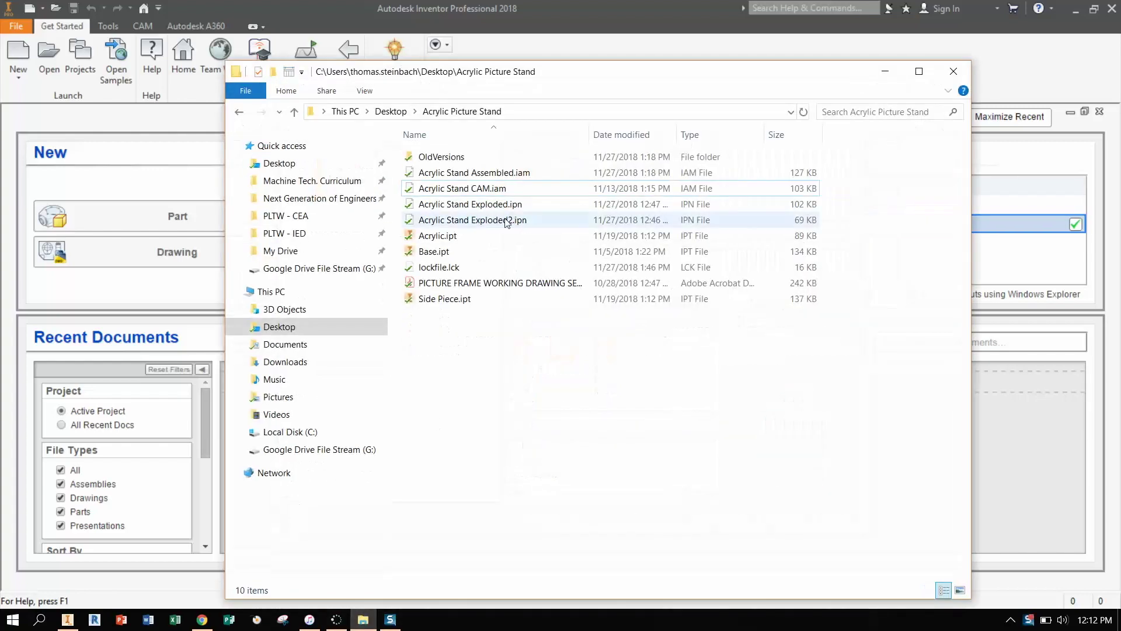
pyautogui.click(483, 173)
pyautogui.click(491, 147)
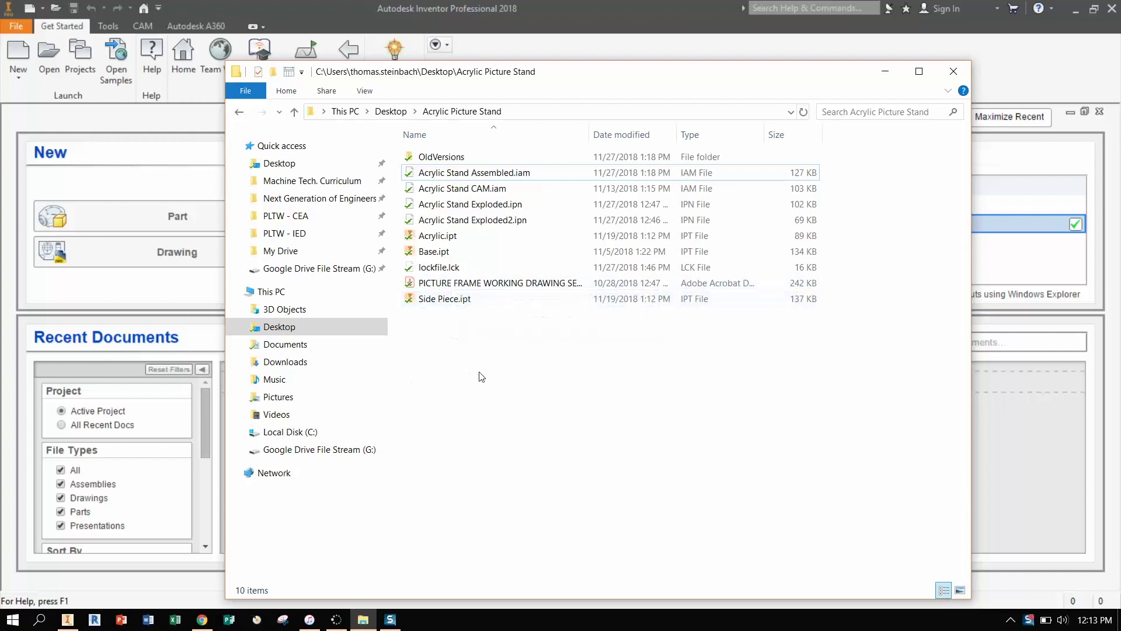
pyautogui.doubleClick(503, 283)
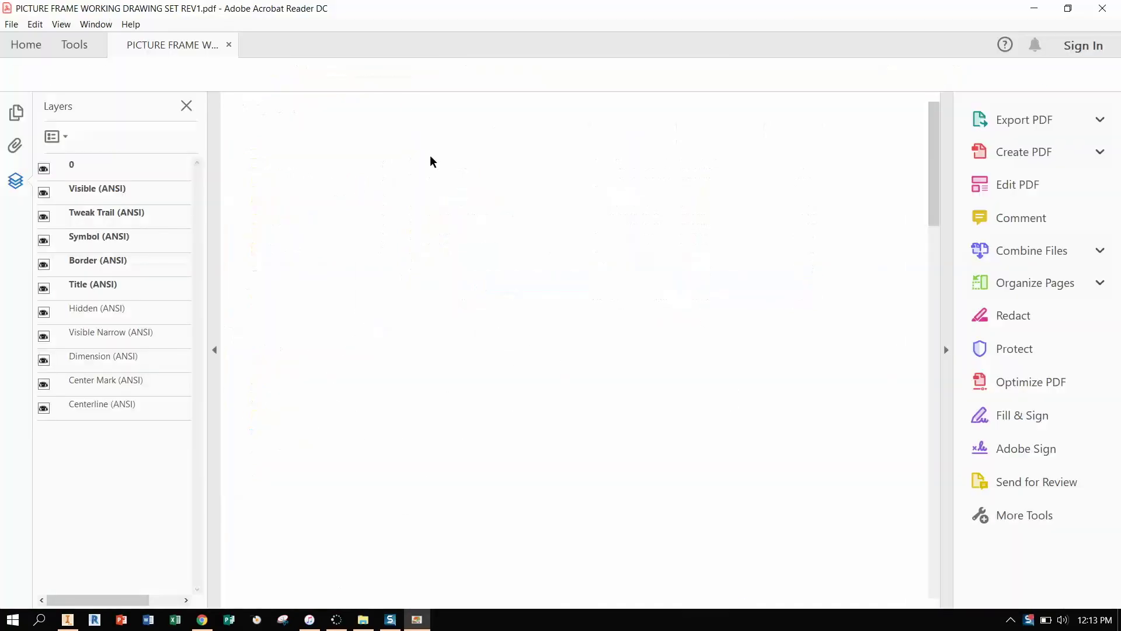
# Hide the Layers pane in Acrobat Reader to widen page 1 of the drawing set.
pyautogui.click(215, 350)
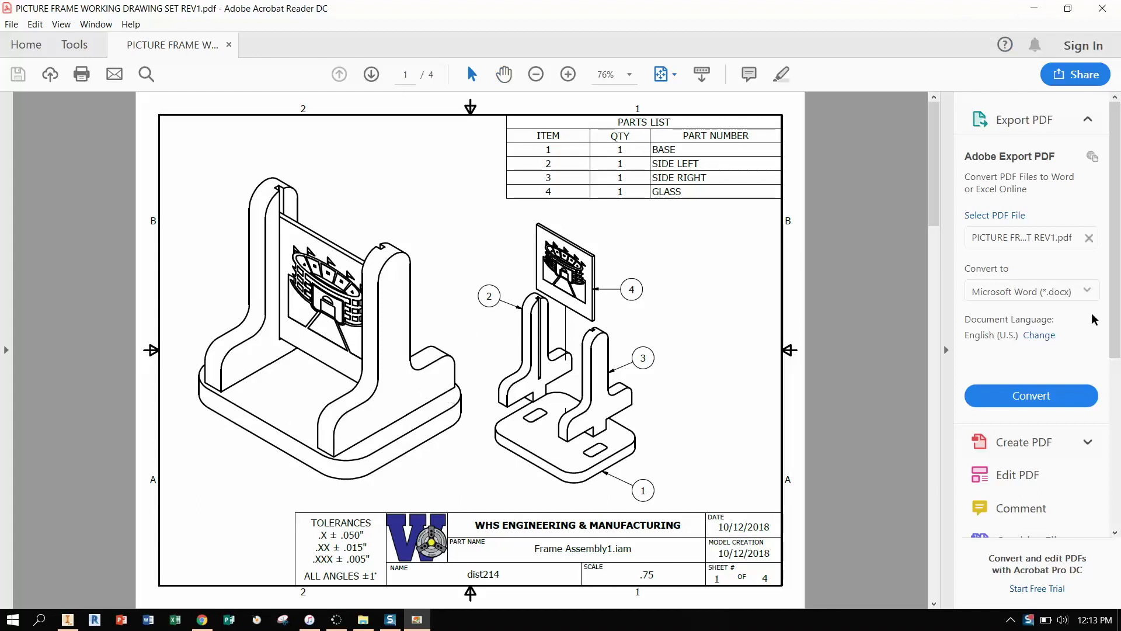
# Minimize Acrobat and File Explorer, then create a new drawing from the WHS 18-19 A.idw template.
pyautogui.click(1034, 7)
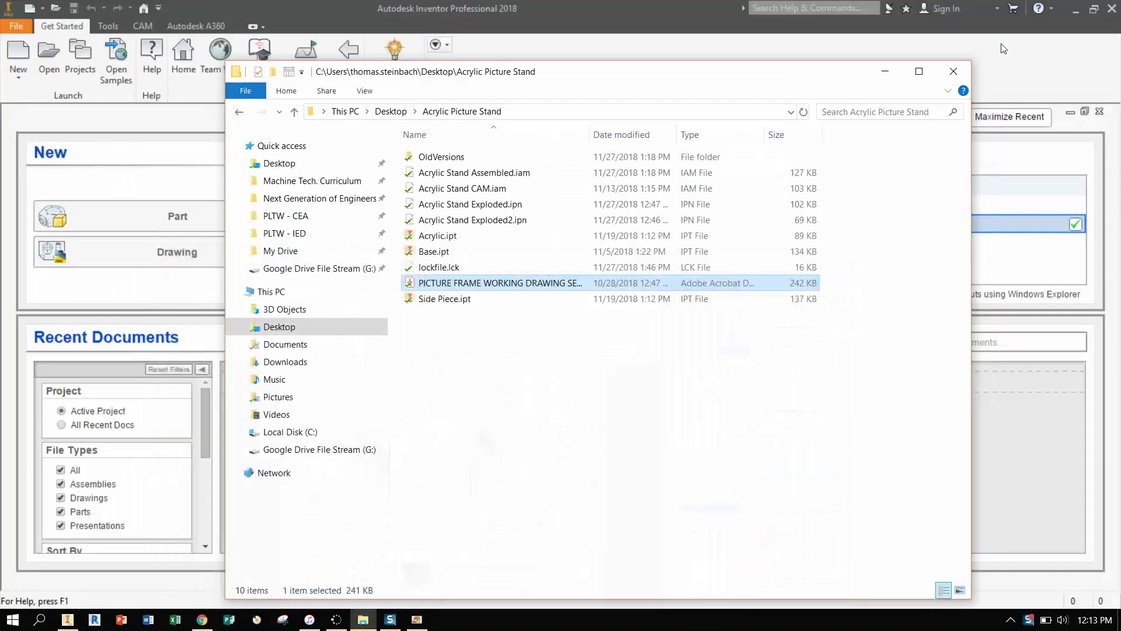
pyautogui.click(886, 71)
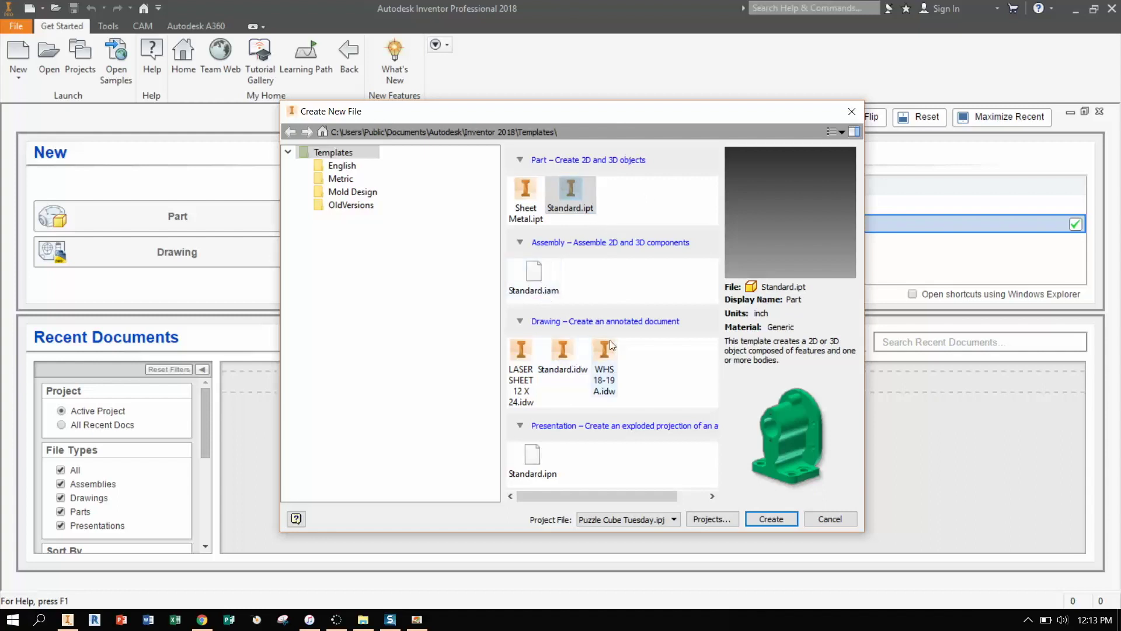
pyautogui.click(603, 380)
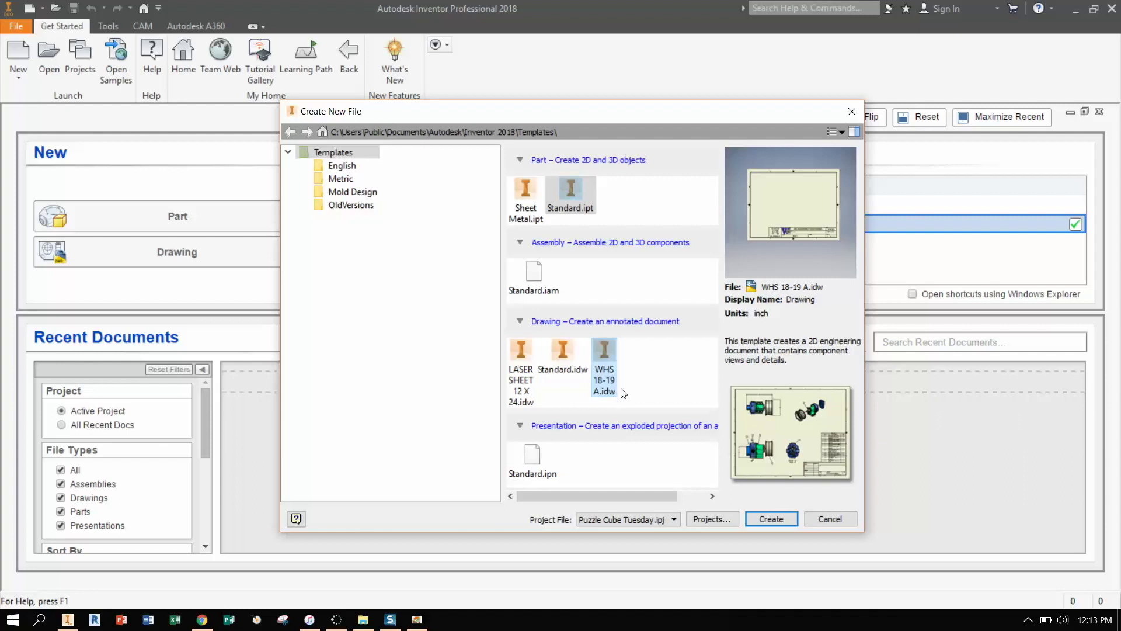
pyautogui.doubleClick(605, 350)
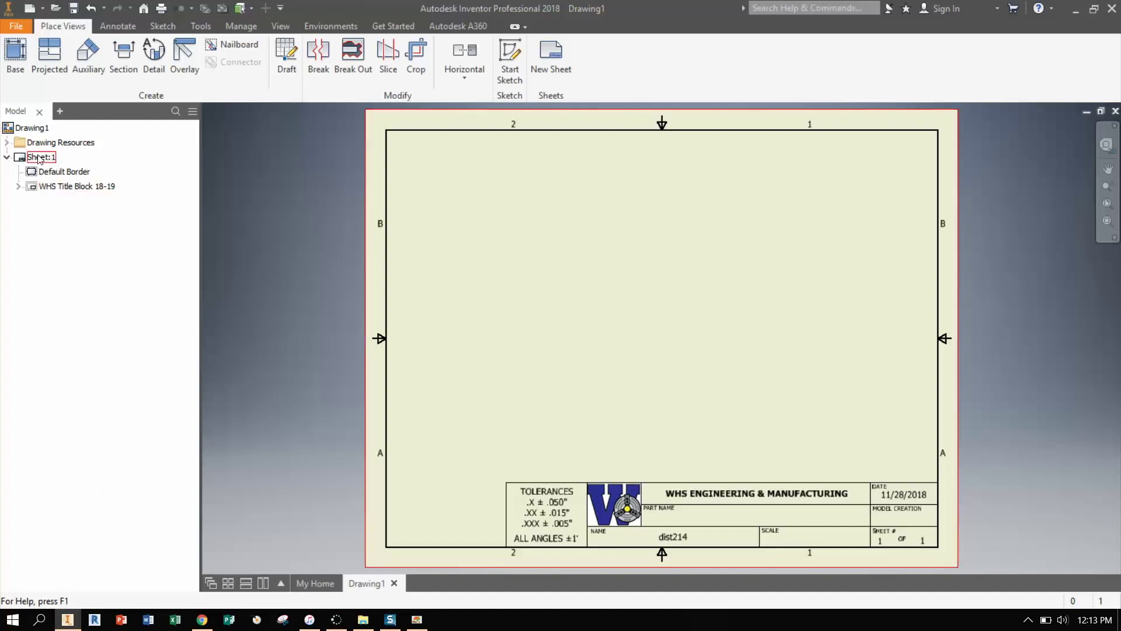
# Collapse Sheet:1 in the model browser and bring up the sheet options.
pyautogui.click(7, 156)
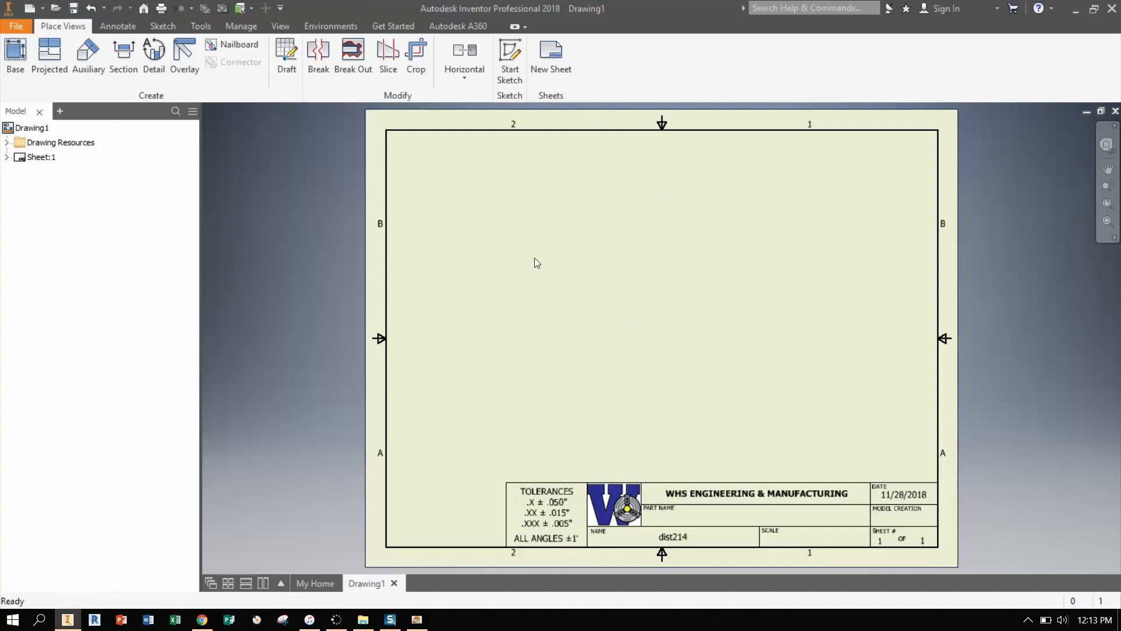
pyautogui.rightClick(53, 222)
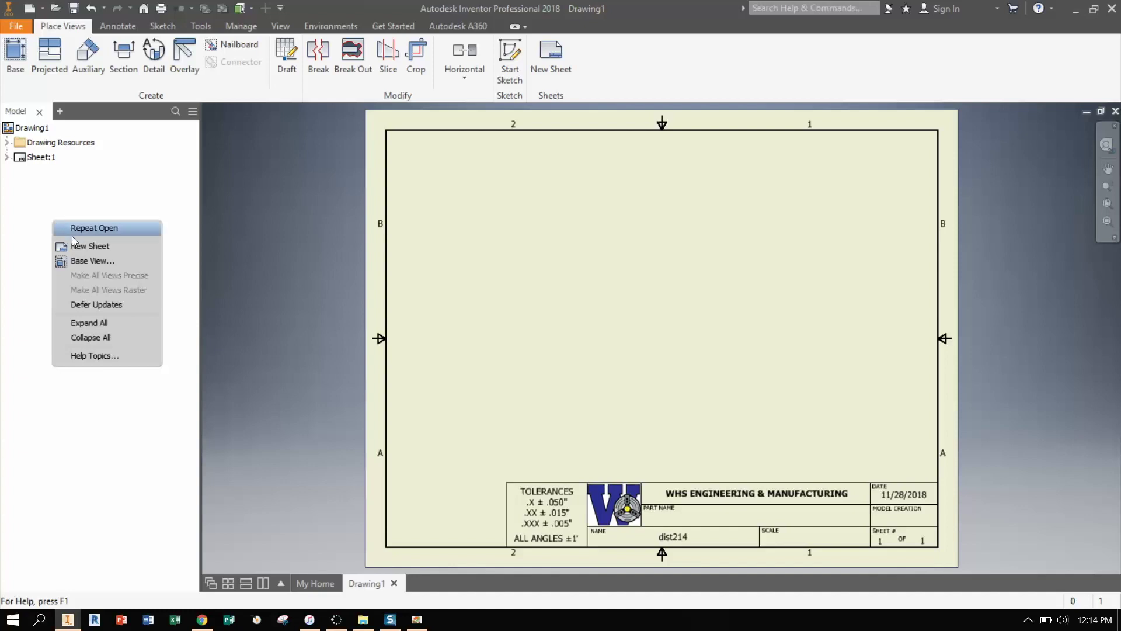
# Add Sheet:2, Sheet:3 and Sheet:4 to Drawing1, then make Sheet:1 active.
pyautogui.click(76, 248)
pyautogui.rightClick(63, 231)
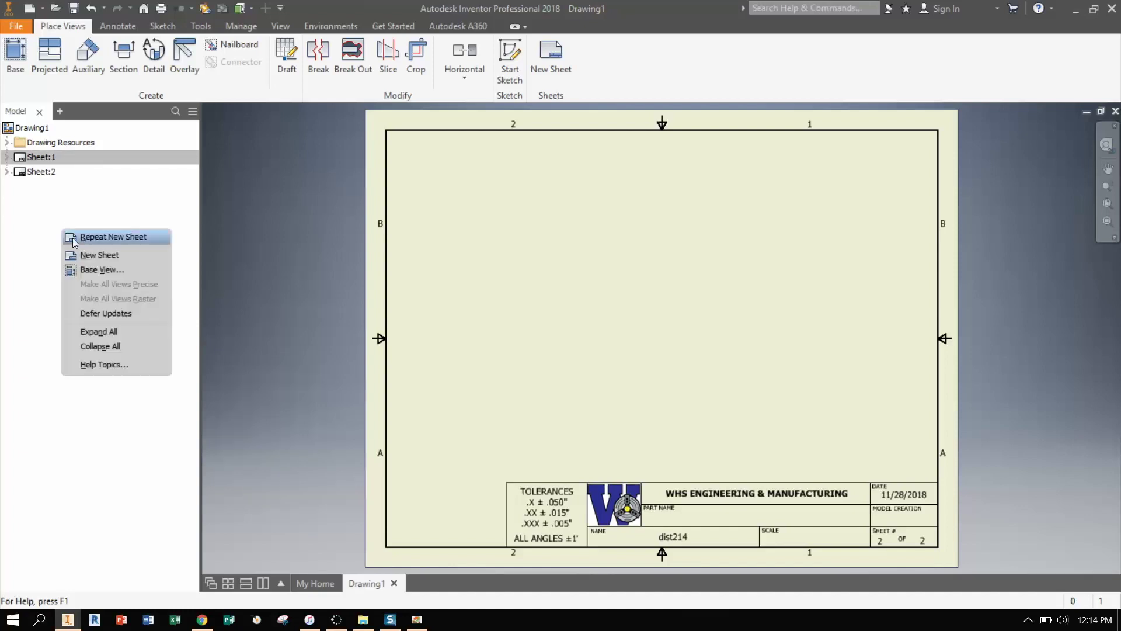
pyautogui.click(91, 255)
pyautogui.rightClick(76, 241)
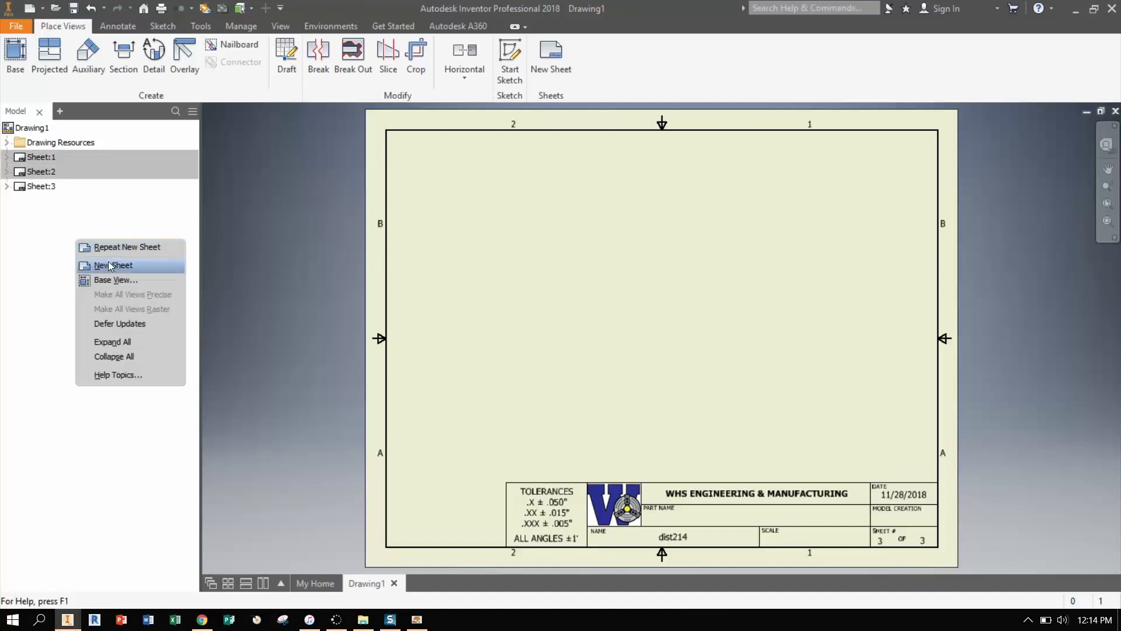
pyautogui.click(109, 264)
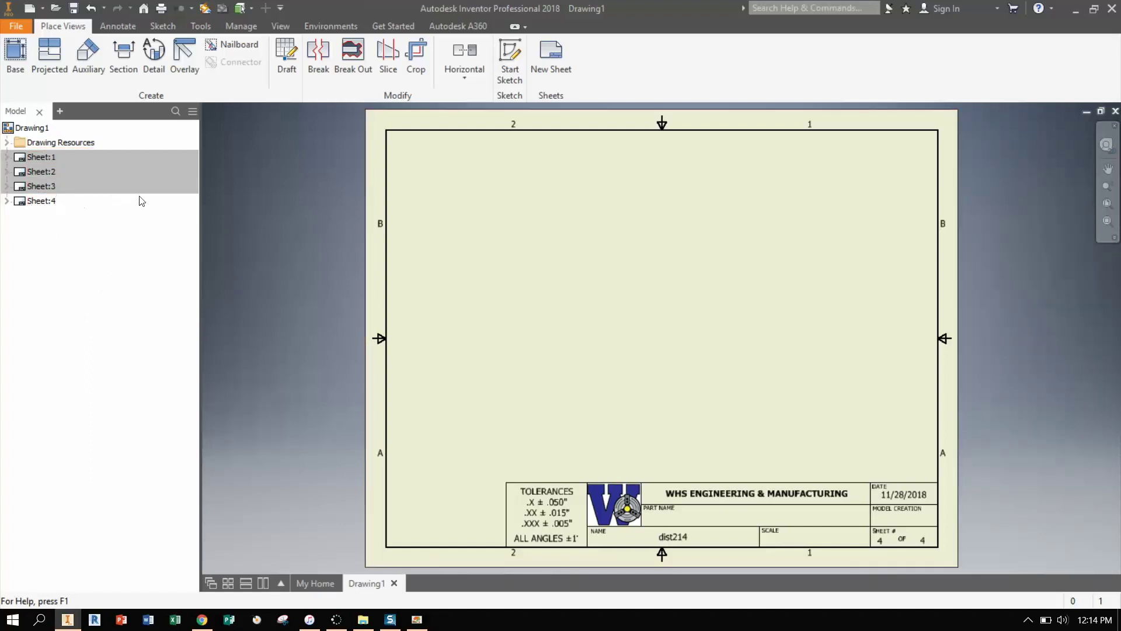
pyautogui.doubleClick(22, 187)
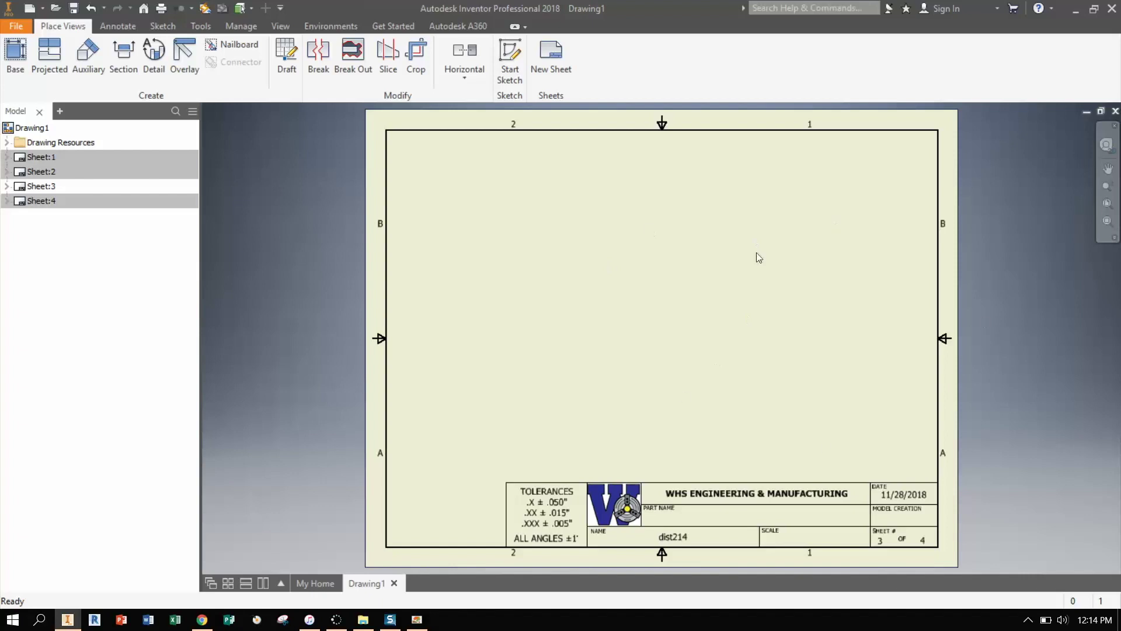
pyautogui.doubleClick(24, 156)
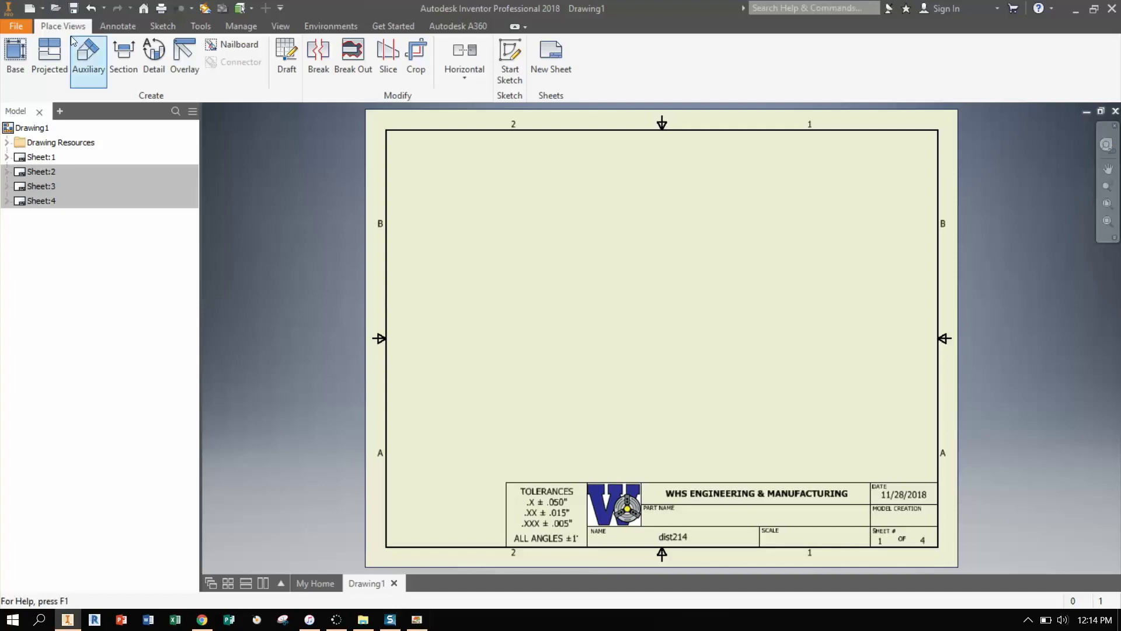
# Review the reference PDF in Acrobat with the tools pane collapsed, then minimize it.
pyautogui.click(416, 619)
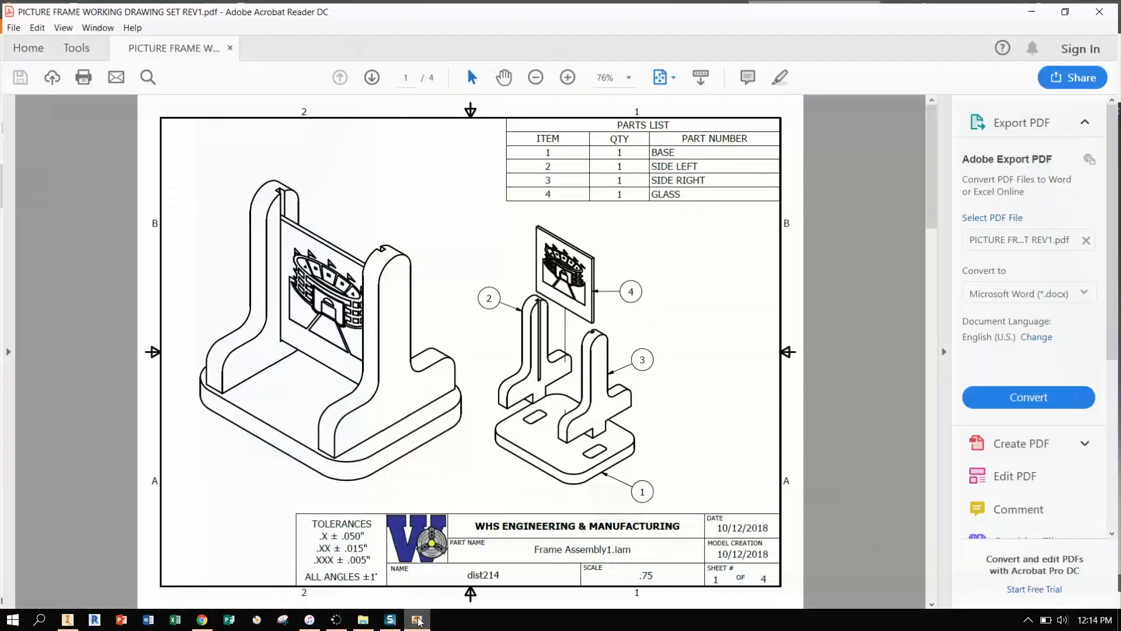
pyautogui.click(944, 363)
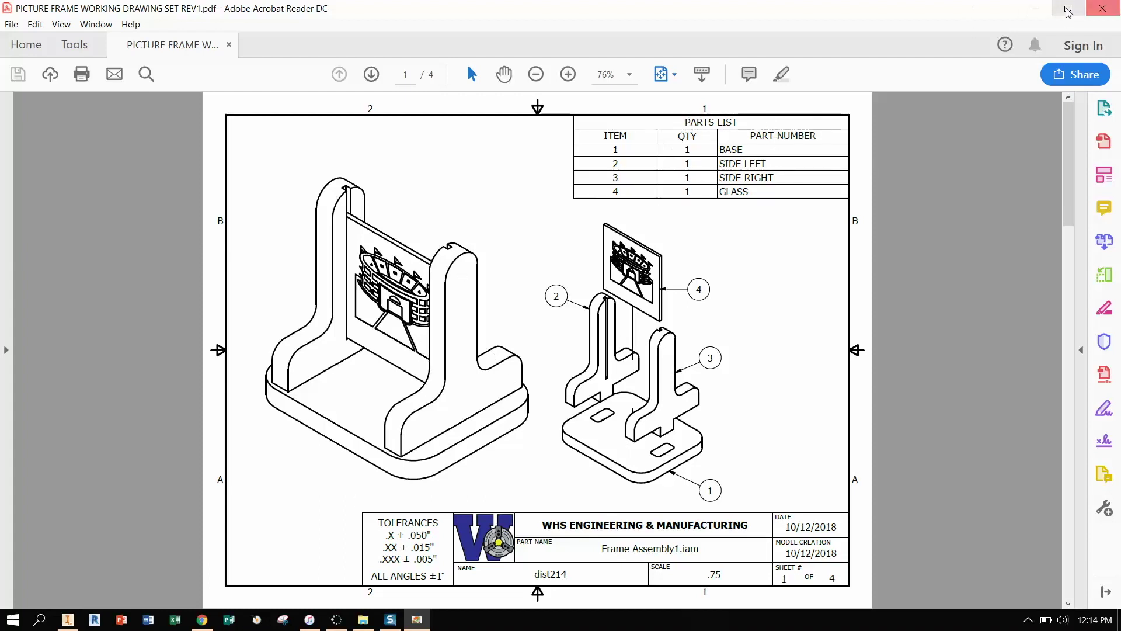
pyautogui.click(1034, 9)
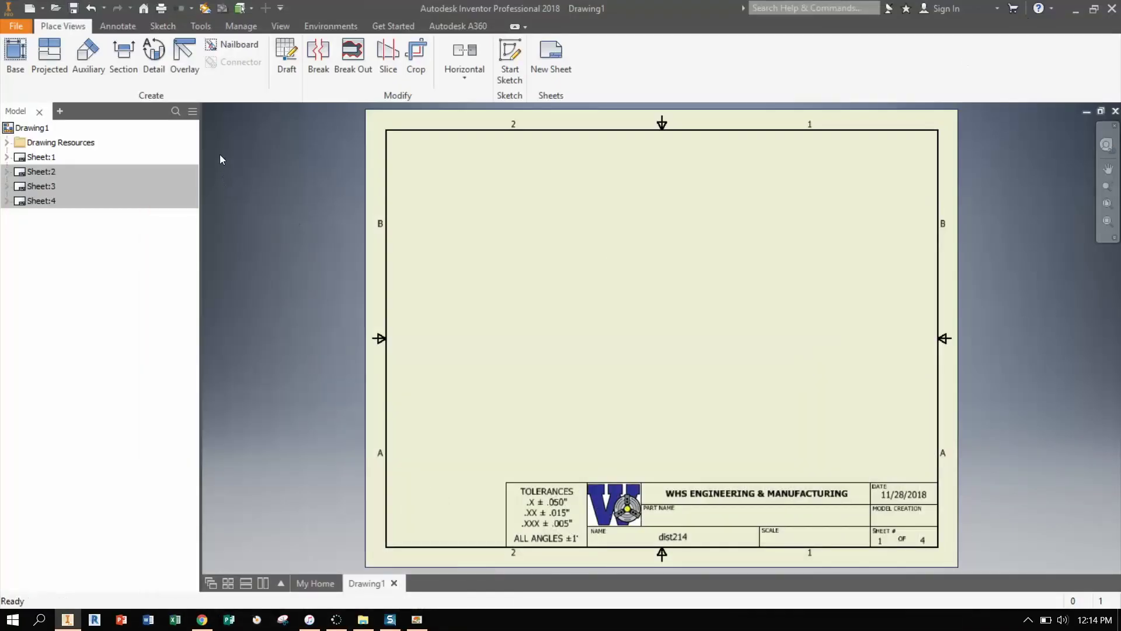
# Start a base view of Acrylic Stand Assembled.iam, accepting the warning and file-location prompts.
pyautogui.click(13, 55)
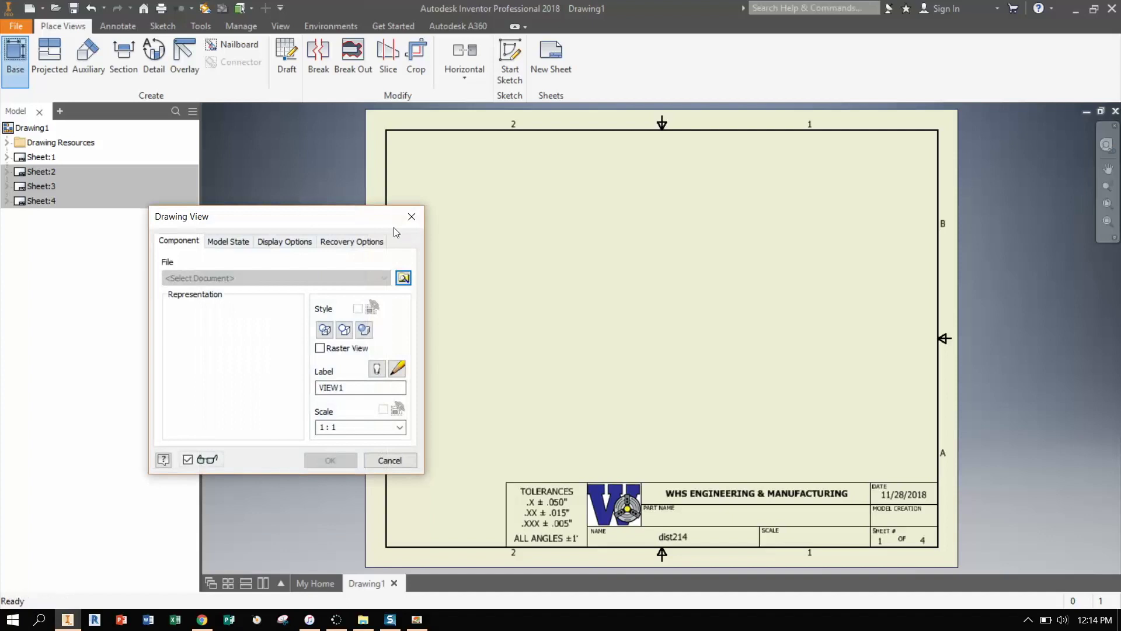
pyautogui.click(403, 278)
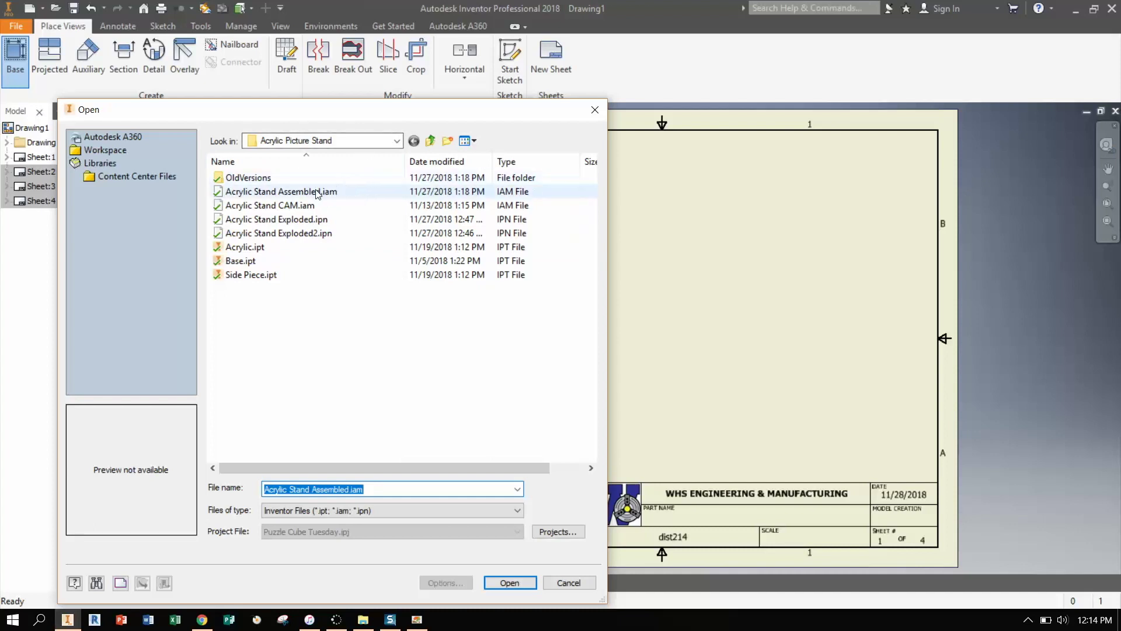
pyautogui.click(258, 195)
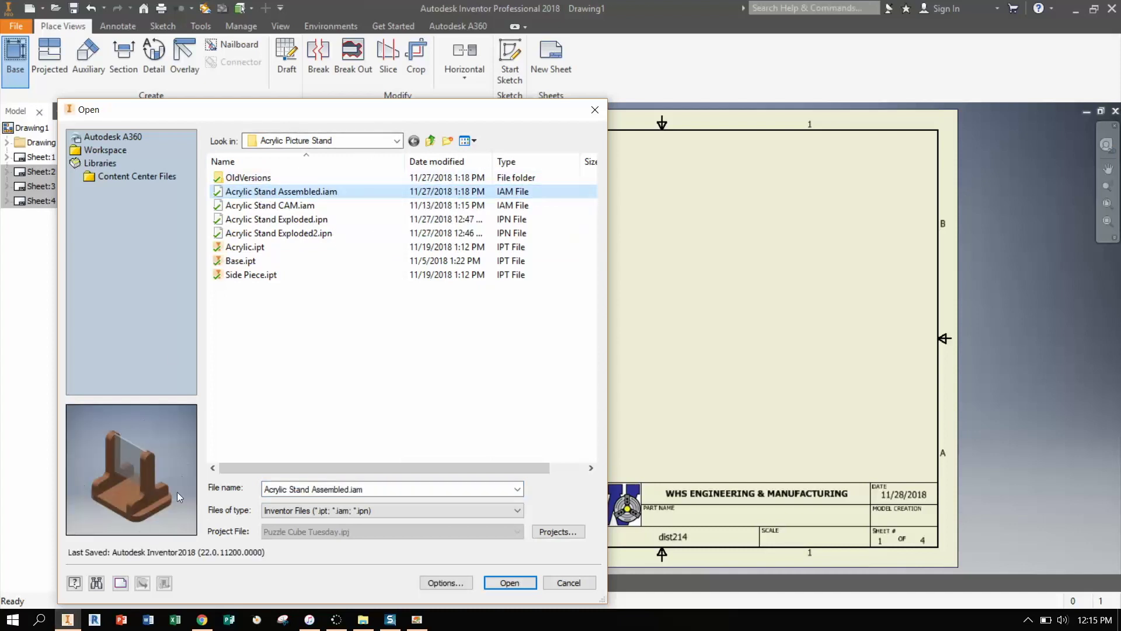
pyautogui.click(522, 588)
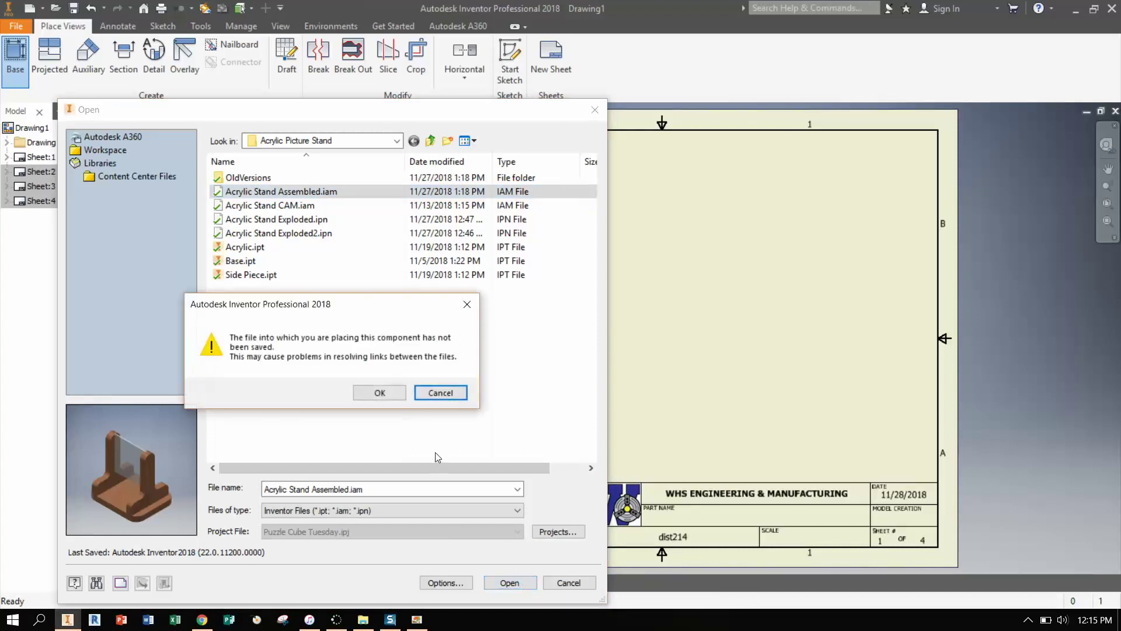
pyautogui.click(381, 391)
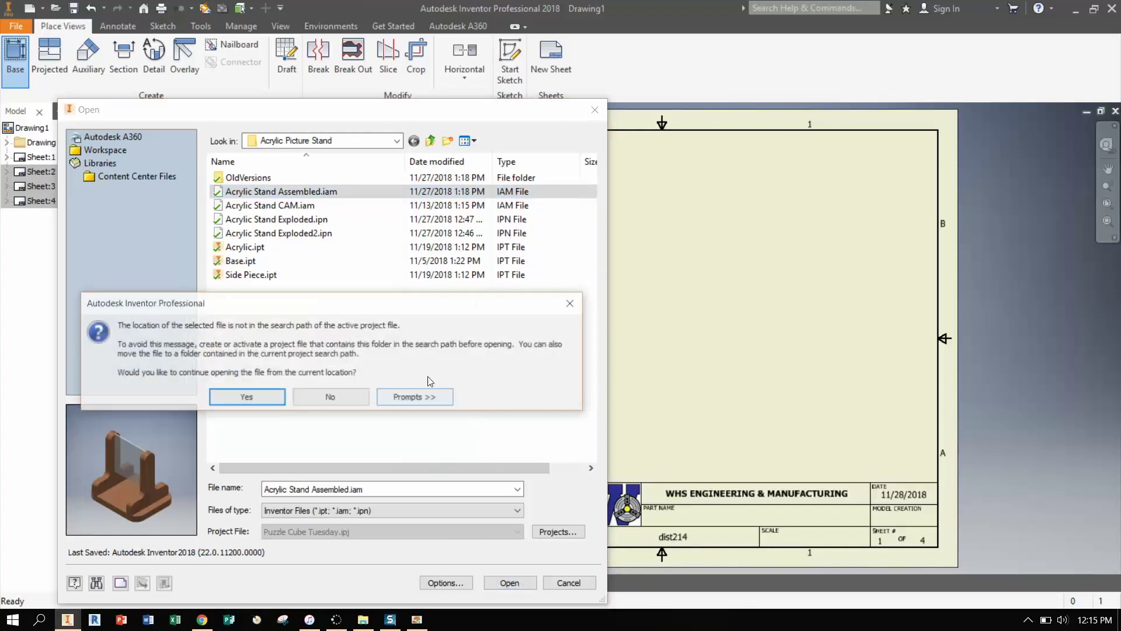
pyautogui.click(246, 397)
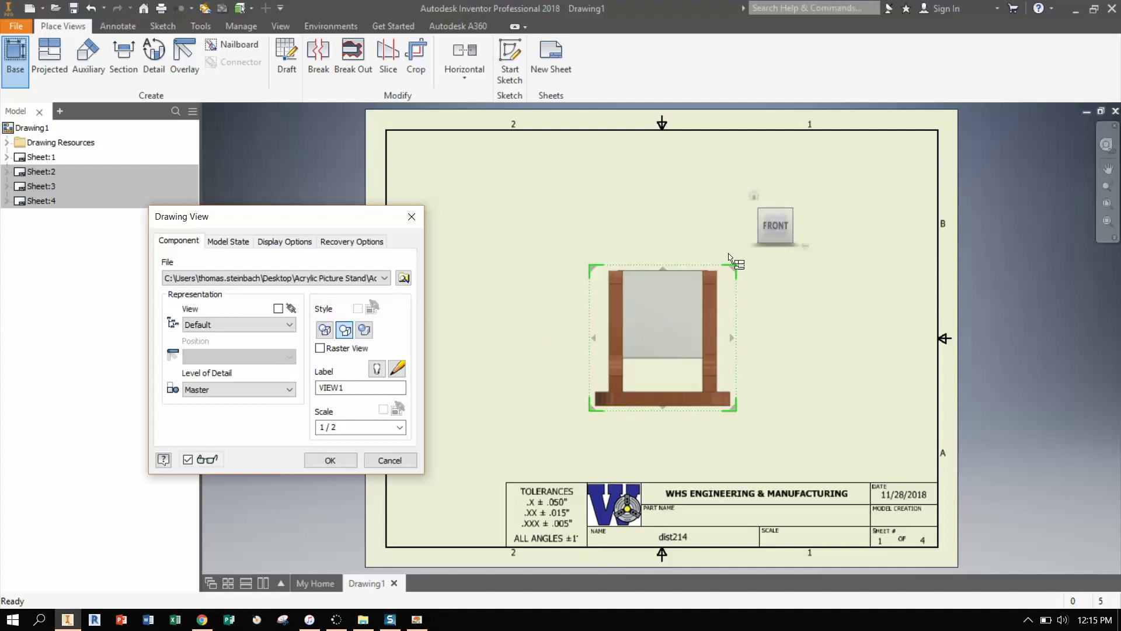
# Turn the view preview to isometric and move it toward the sheet's left side.
pyautogui.click(755, 197)
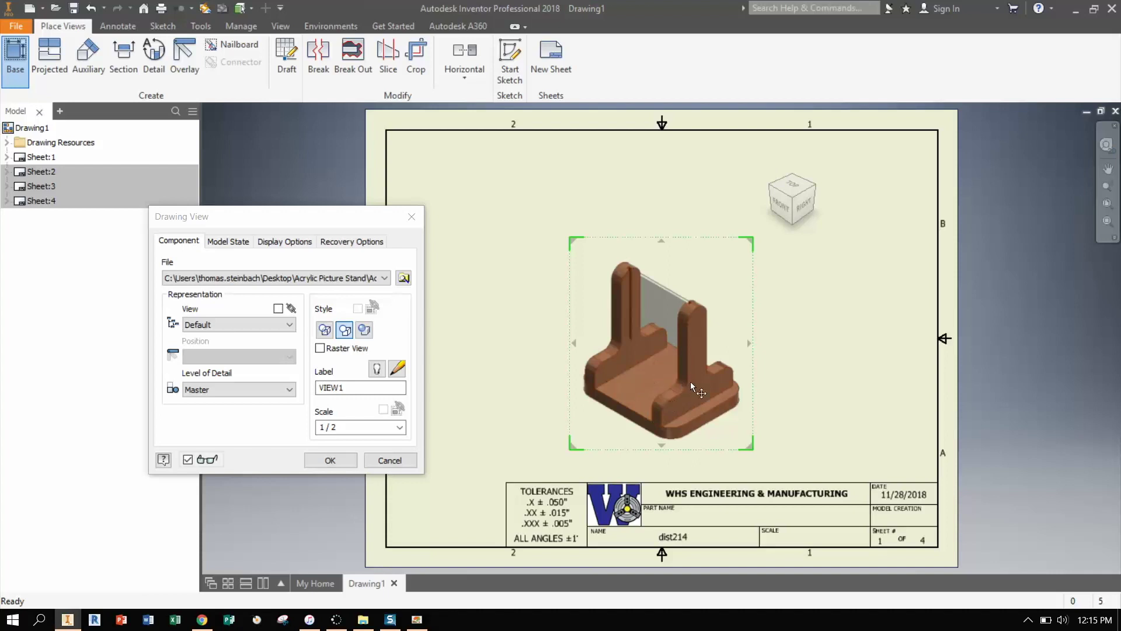
pyautogui.moveTo(771, 222)
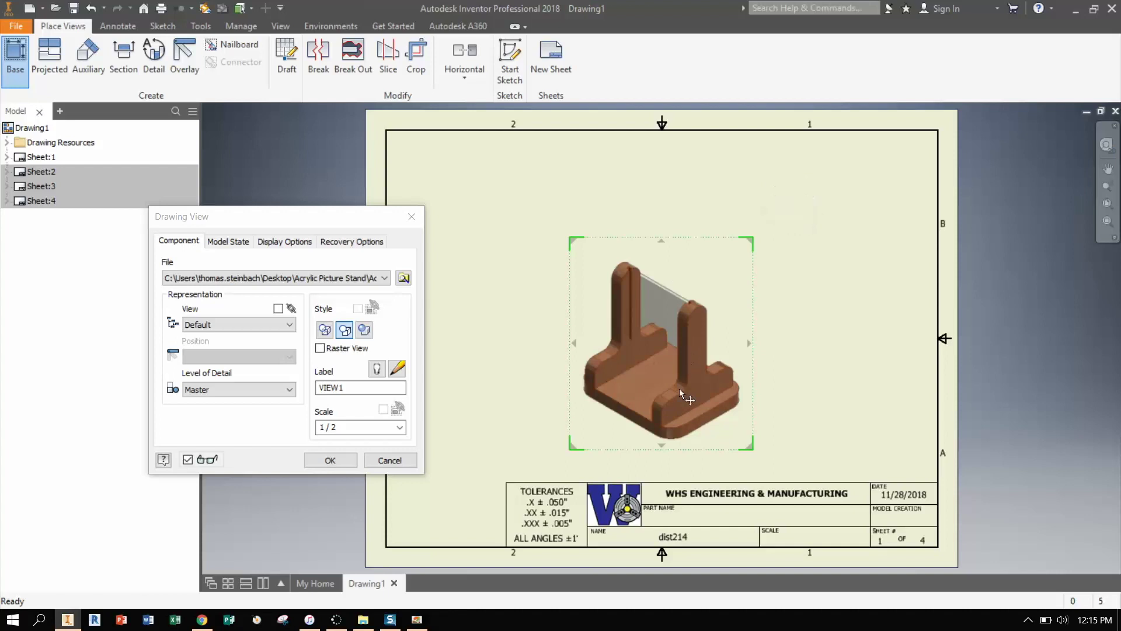
pyautogui.moveTo(680, 390); pyautogui.dragTo(512, 399)
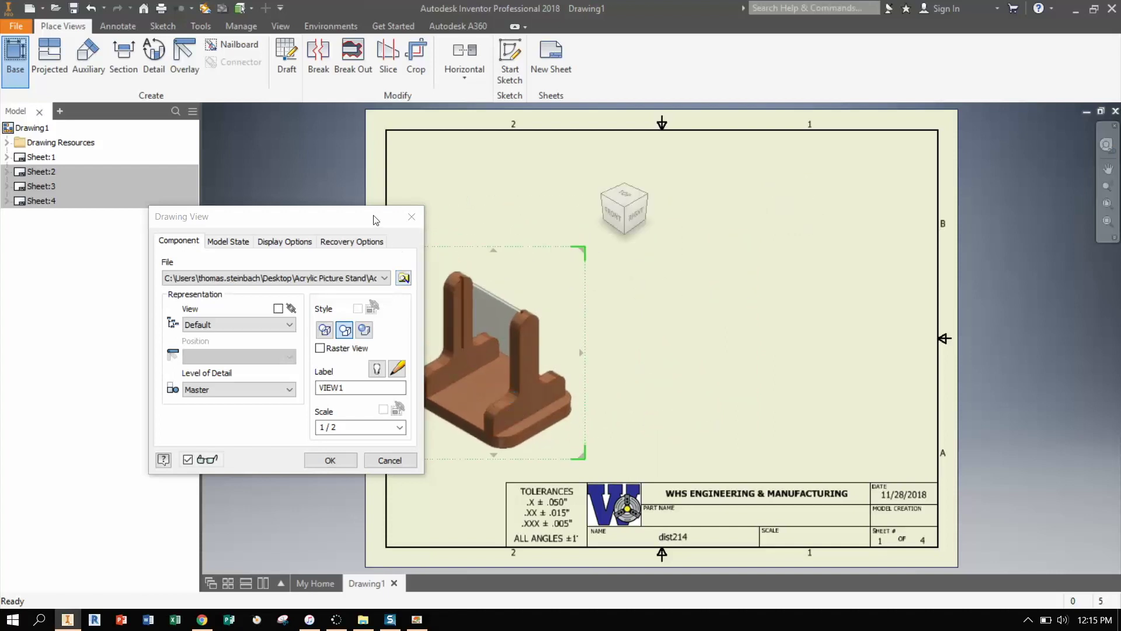
pyautogui.moveTo(374, 221); pyautogui.dragTo(259, 143)
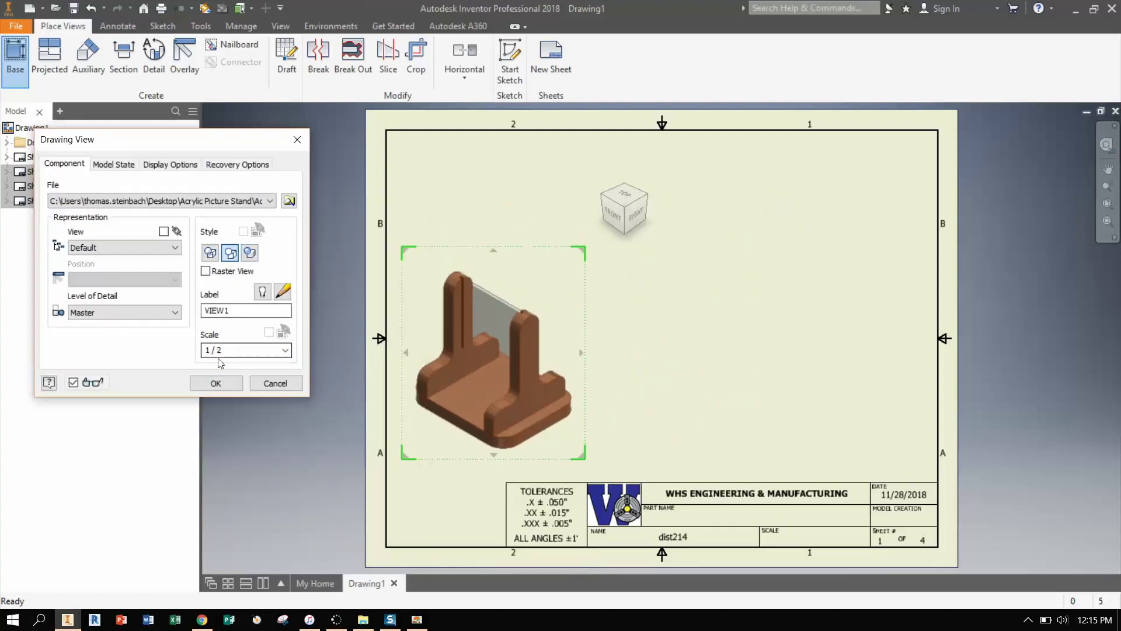
# Set the base view scale to 1/2 and place it on sheet 1.
pyautogui.click(416, 621)
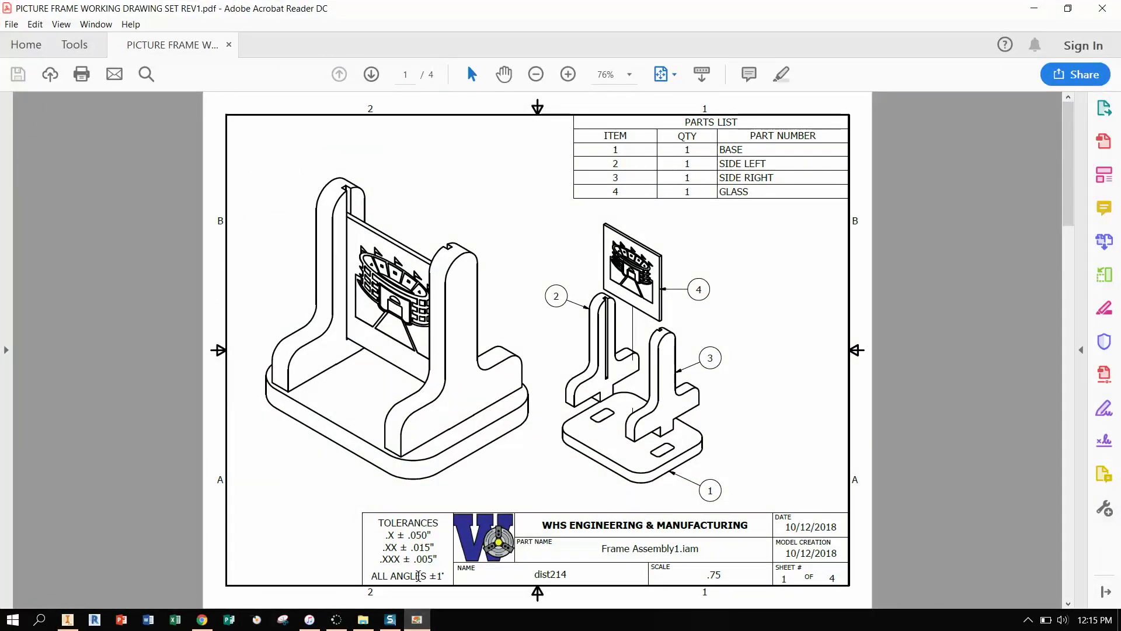
pyautogui.click(416, 620)
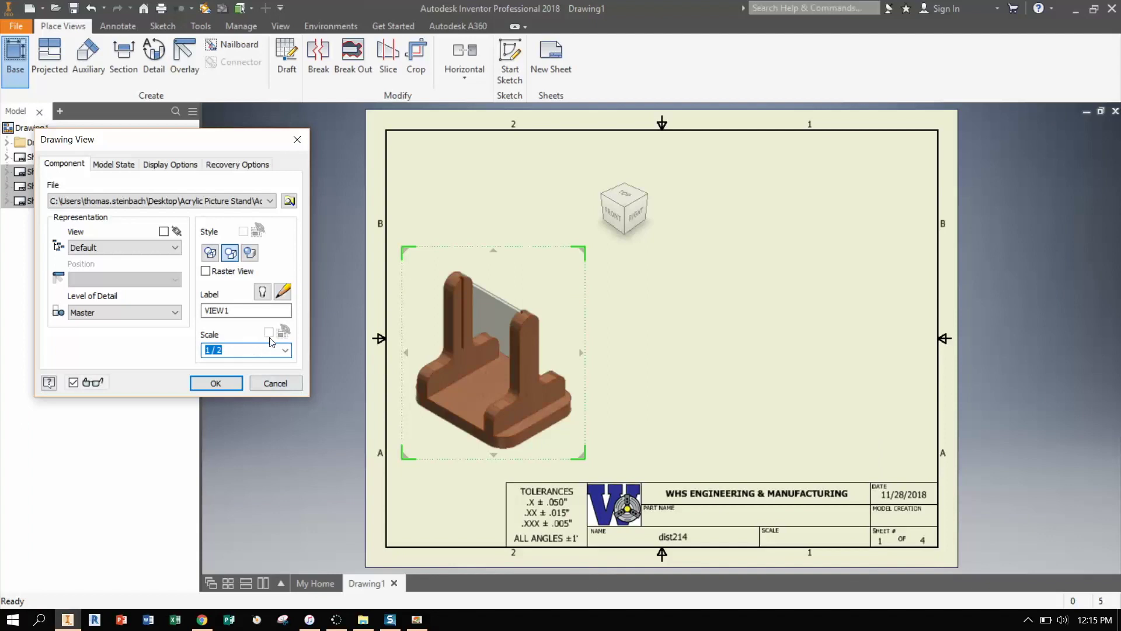
pyautogui.write('1')
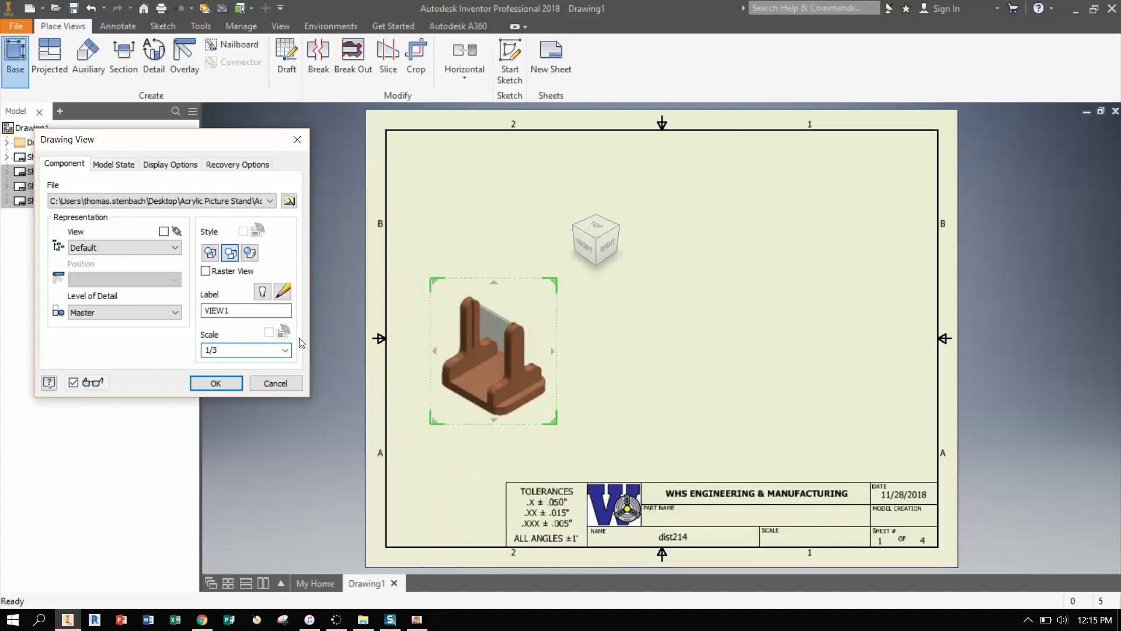
pyautogui.write('2')
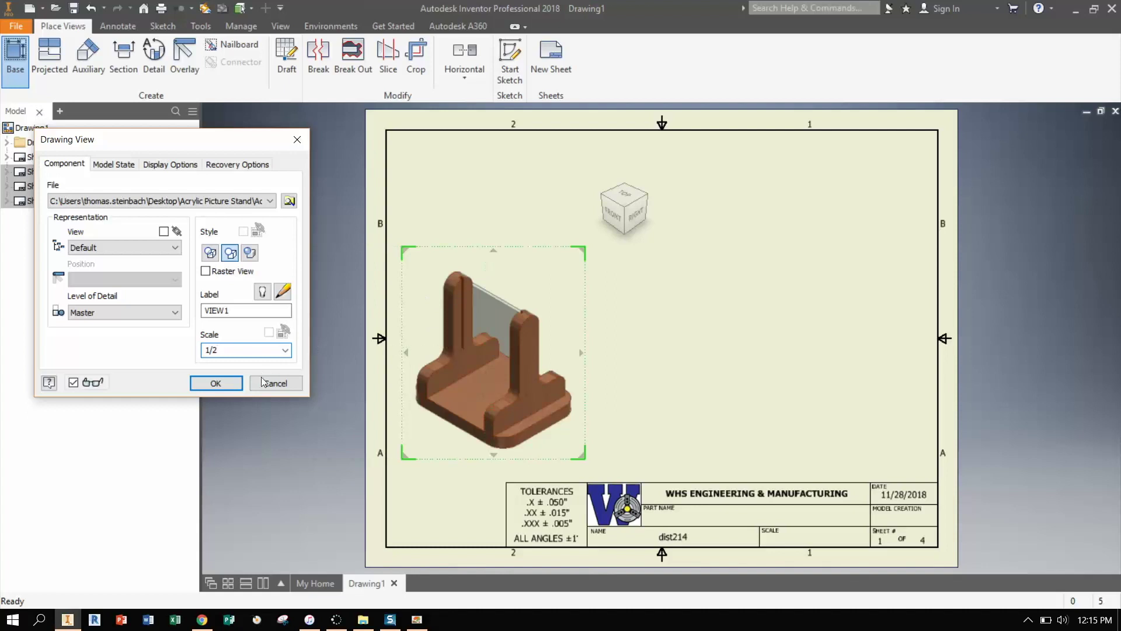
pyautogui.click(216, 384)
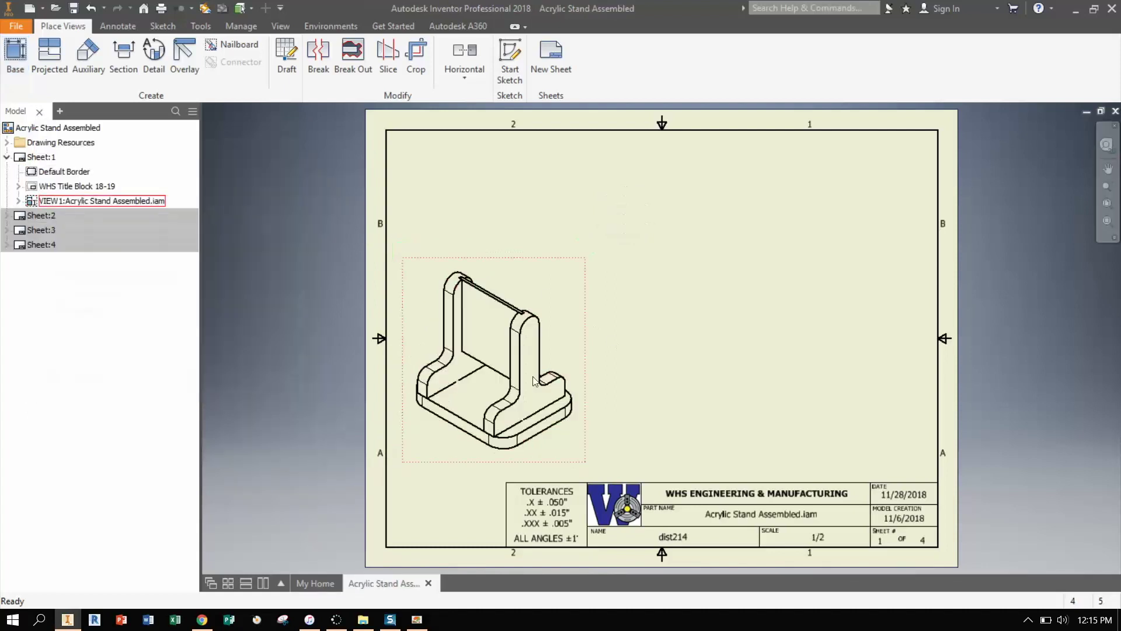
# Move the isometric assembly view higher and slightly left on sheet 1.
pyautogui.moveTo(587, 363)
pyautogui.mouseDown()
pyautogui.moveTo(587, 302)
pyautogui.moveTo(591, 313)
pyautogui.mouseUp()
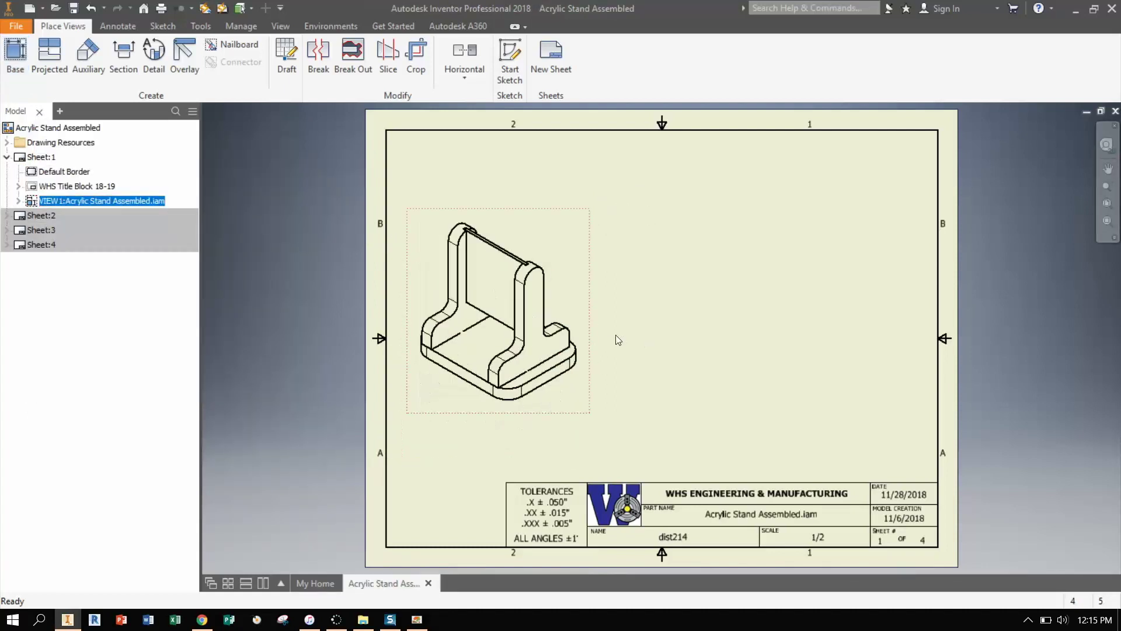
pyautogui.scroll(3, 454, 283)
pyautogui.scroll(-2, 587, 291)
pyautogui.scroll(-1, 608, 302)
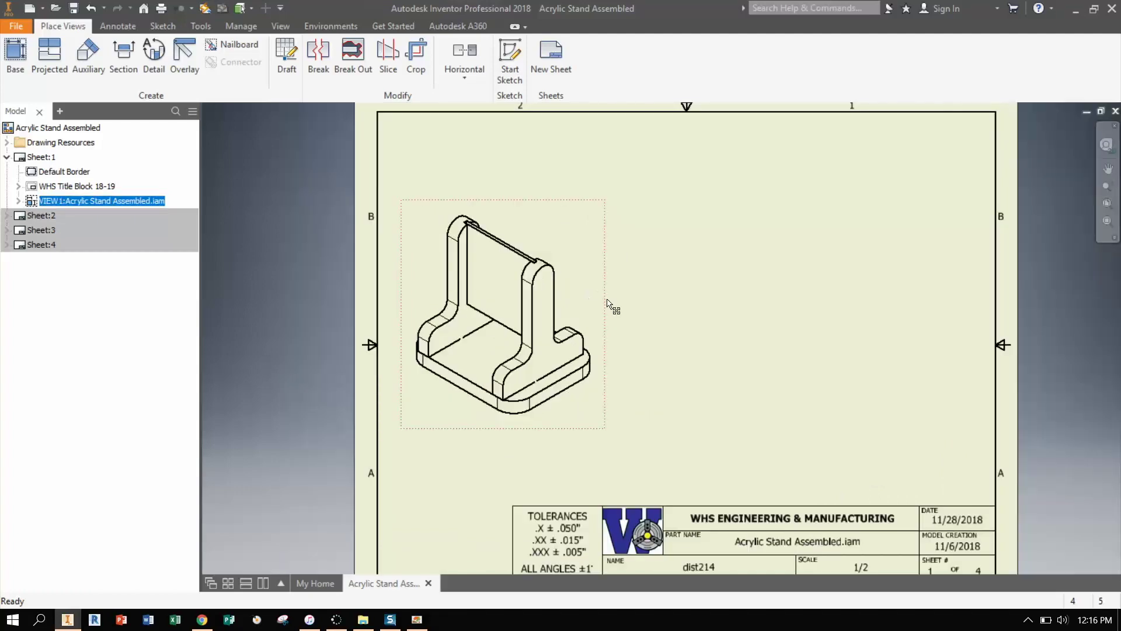
pyautogui.moveTo(607, 303); pyautogui.dragTo(604, 255)
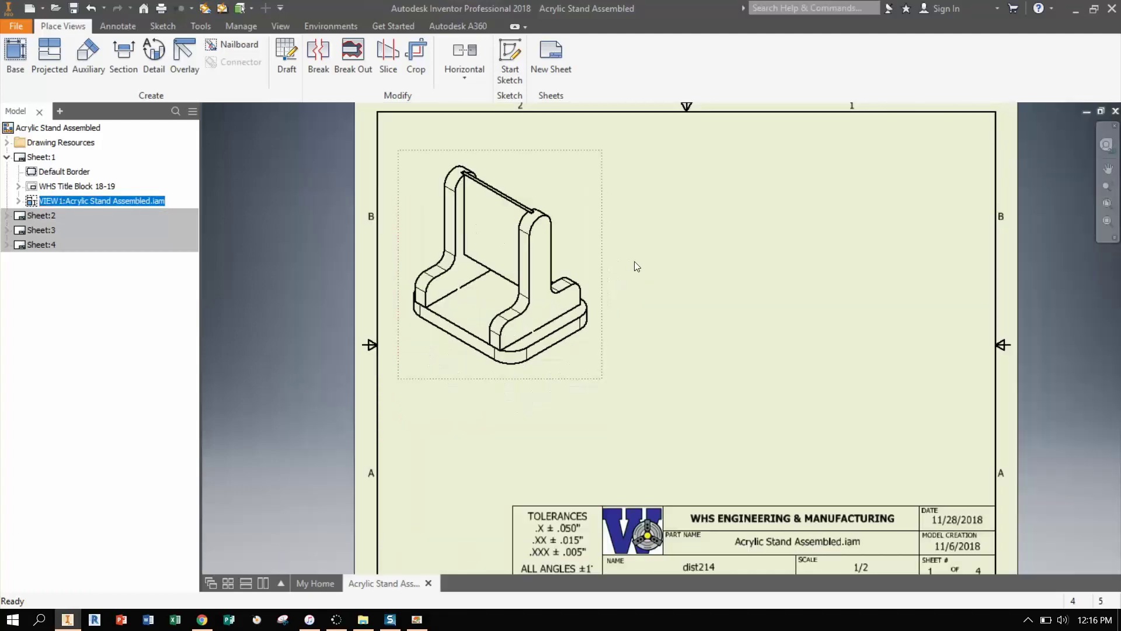
# Compare with the reference PDF and drop the assembly view slightly lower.
pyautogui.click(417, 620)
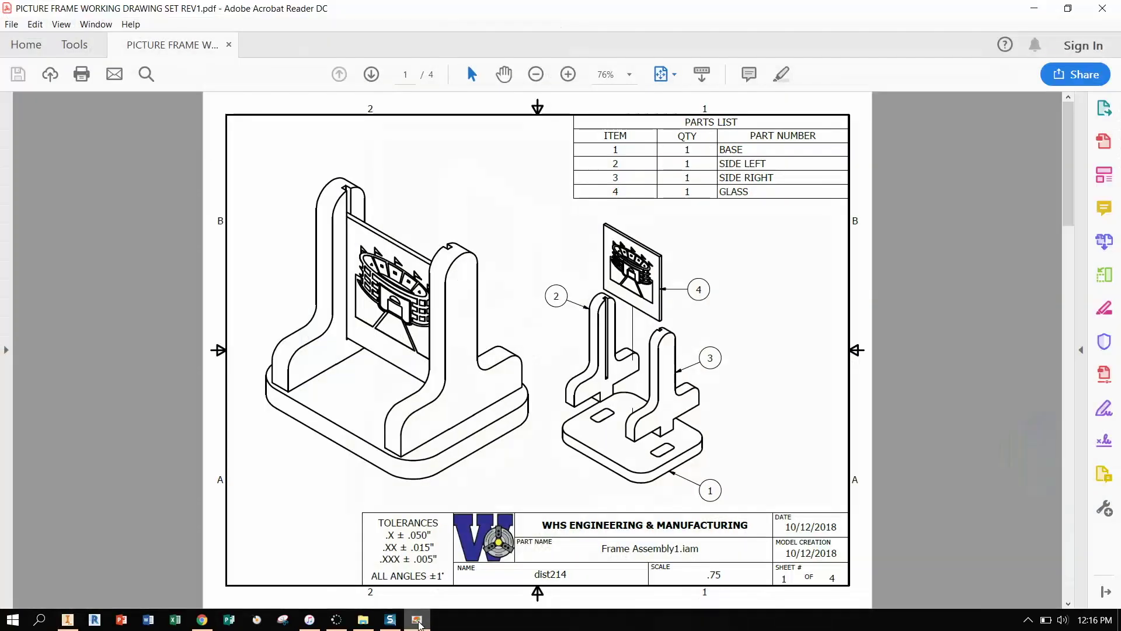
pyautogui.click(417, 620)
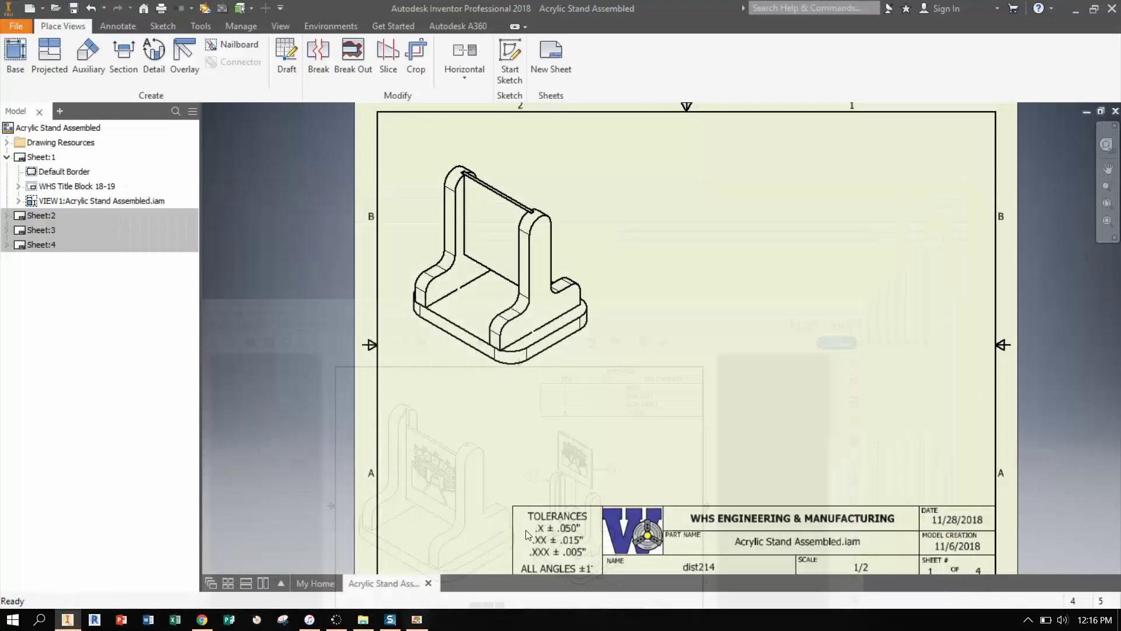
pyautogui.click(606, 260)
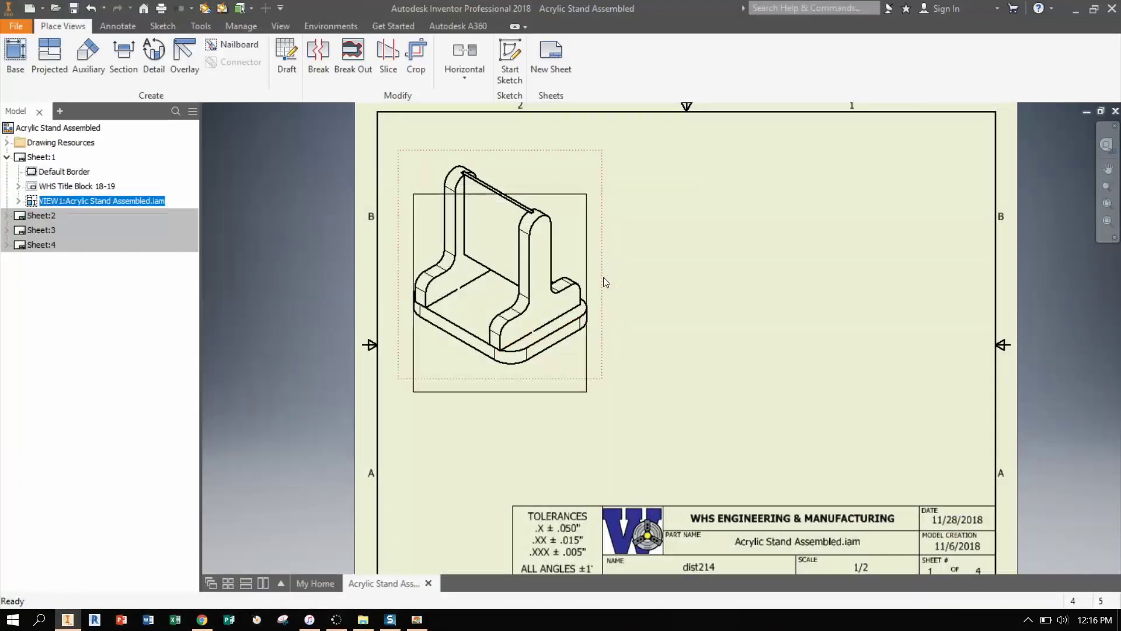
pyautogui.moveTo(604, 277); pyautogui.dragTo(615, 330)
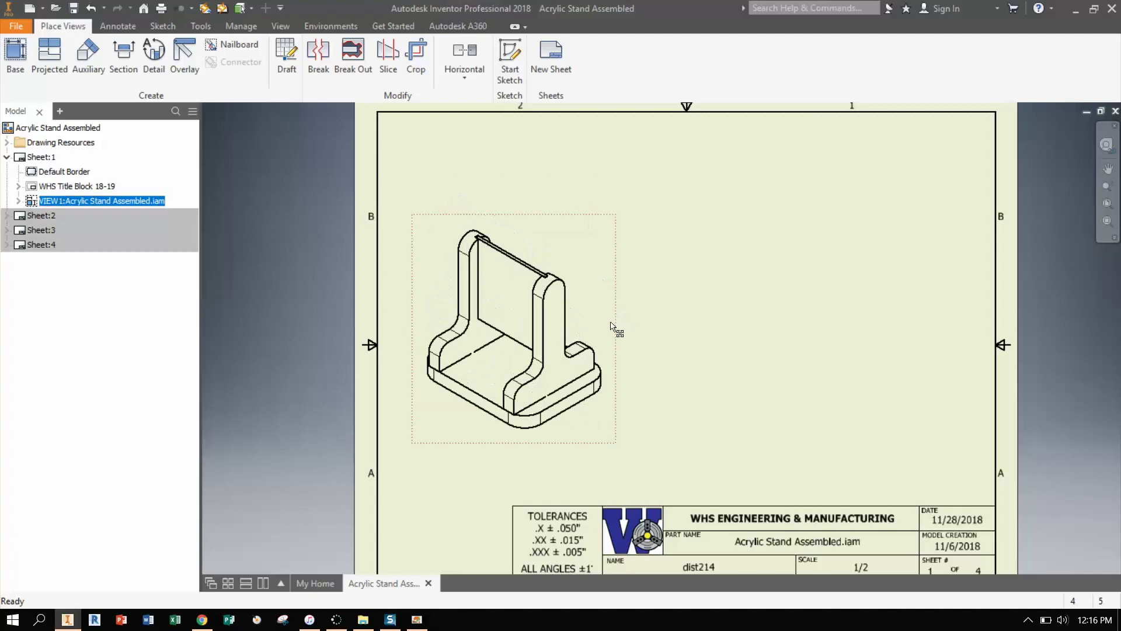
pyautogui.click(417, 619)
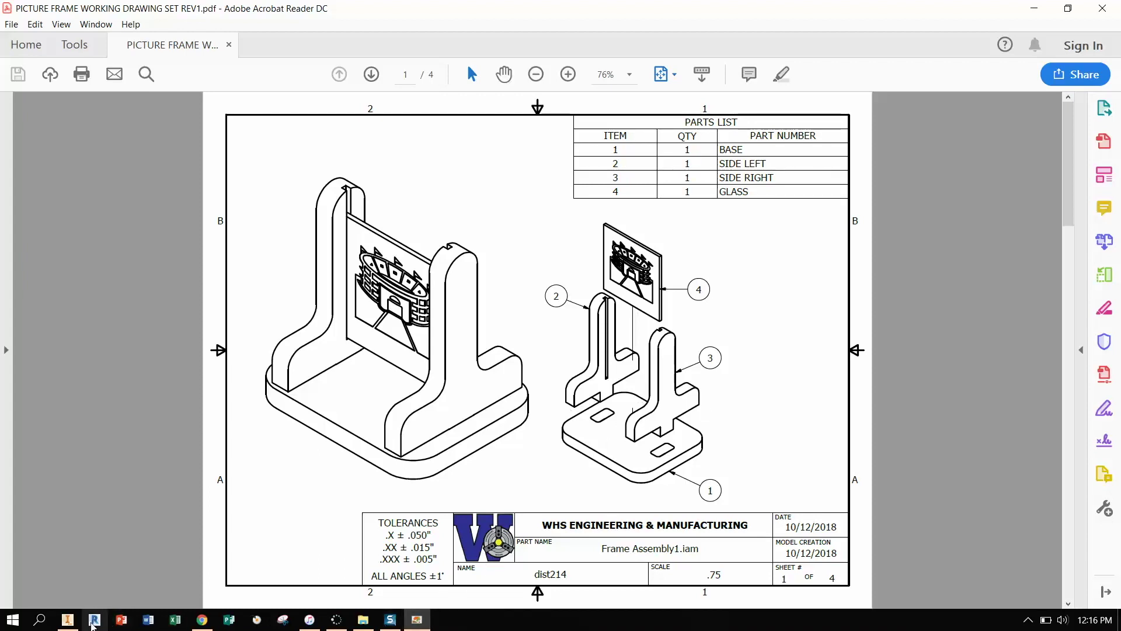
# Return from the reference PDF to the Inventor drawing's sheet 1.
pyautogui.click(68, 619)
# Start a new base view and compare the Acrylic Stand Exploded and Exploded2 presentation previews.
pyautogui.click(586, 203)
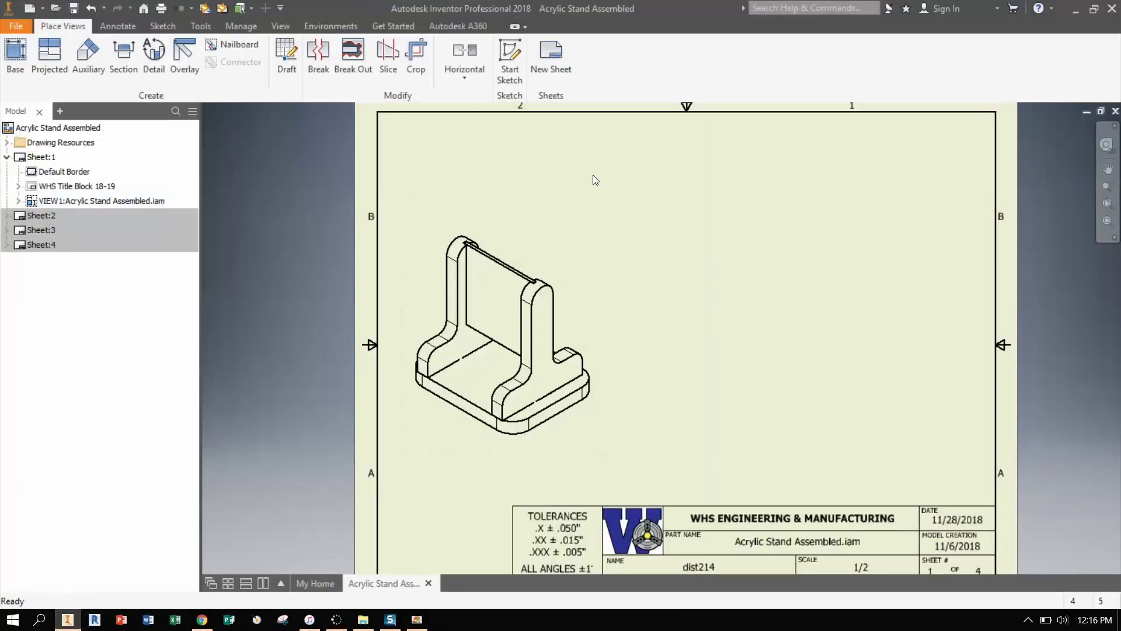
pyautogui.click(16, 54)
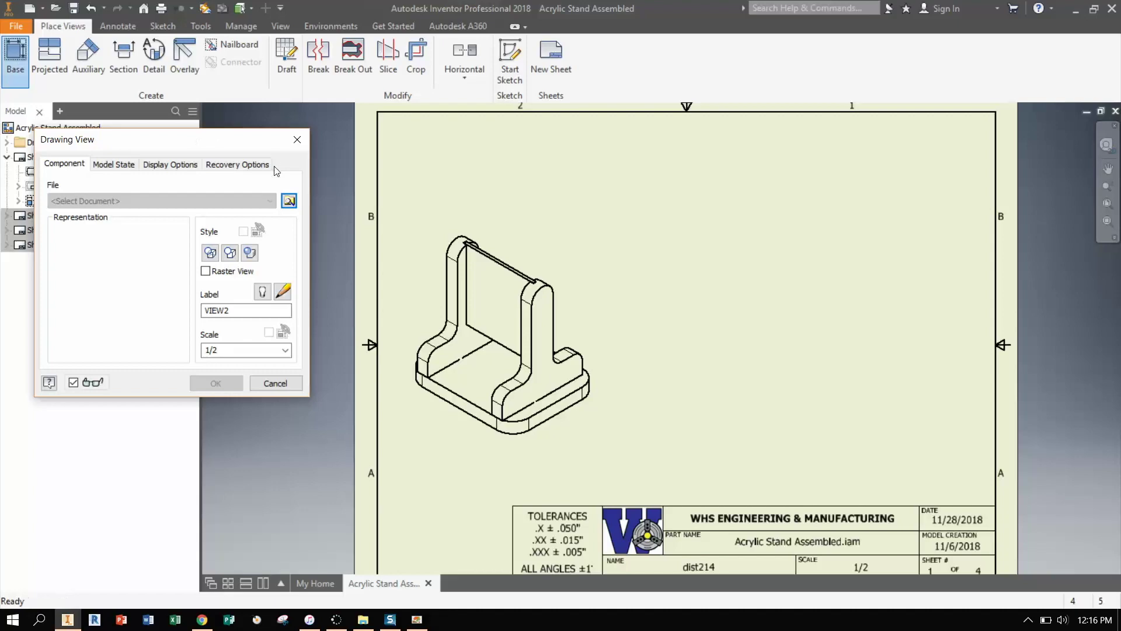
pyautogui.click(286, 200)
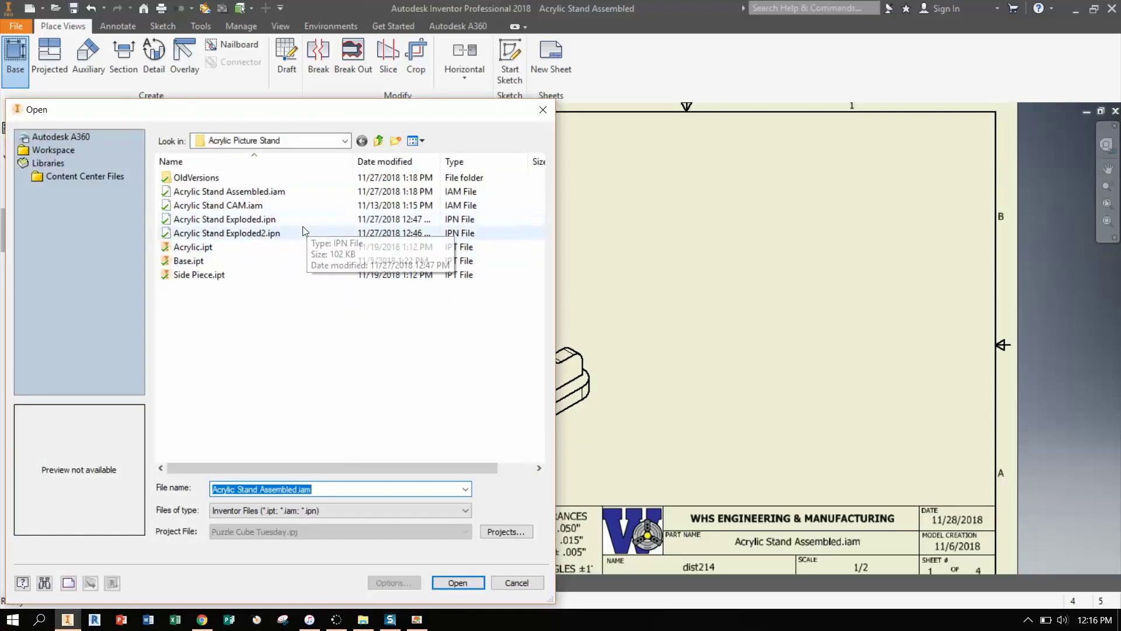
pyautogui.click(284, 218)
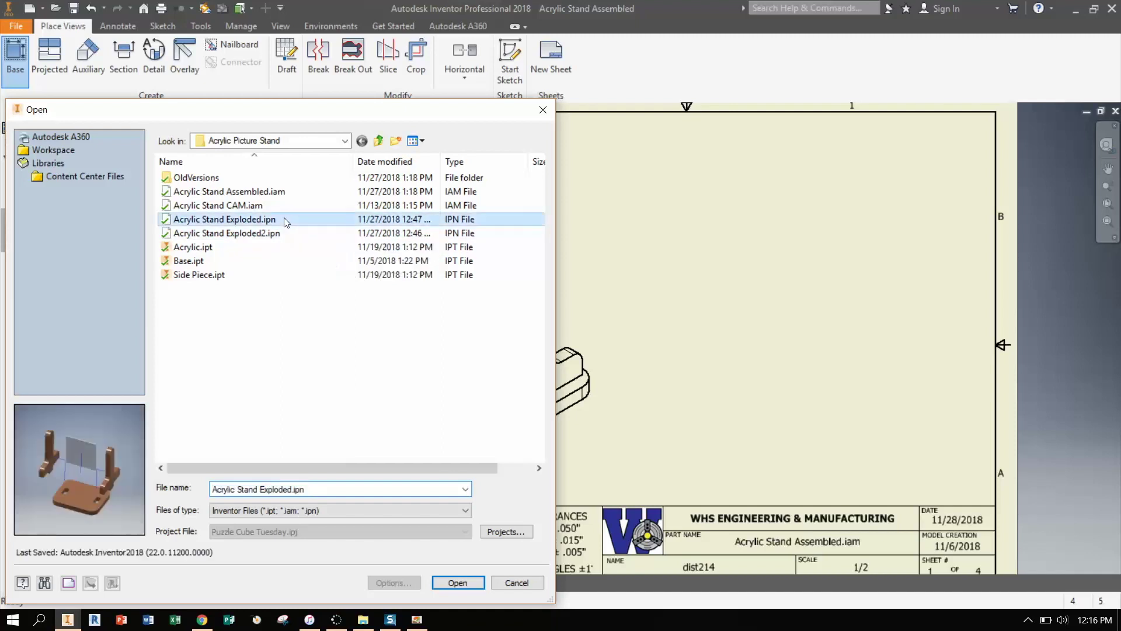
pyautogui.click(250, 233)
pyautogui.click(254, 221)
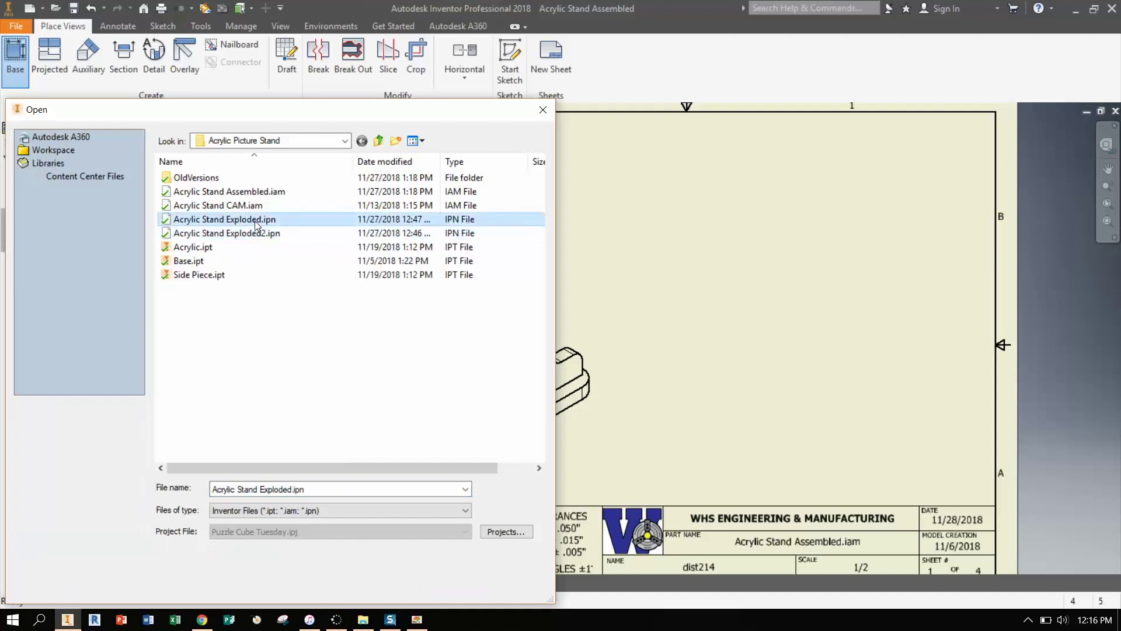
pyautogui.click(261, 235)
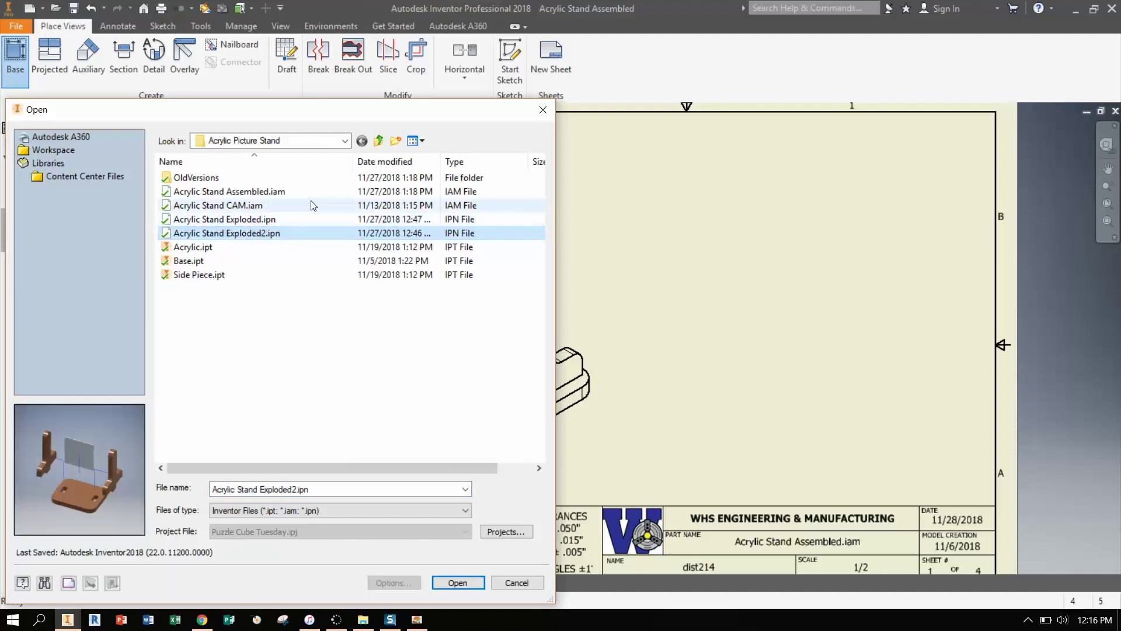
# Open Acrylic Stand Exploded.ipn as the view source, accepting the unsaved-drawing and location warnings.
pyautogui.click(282, 221)
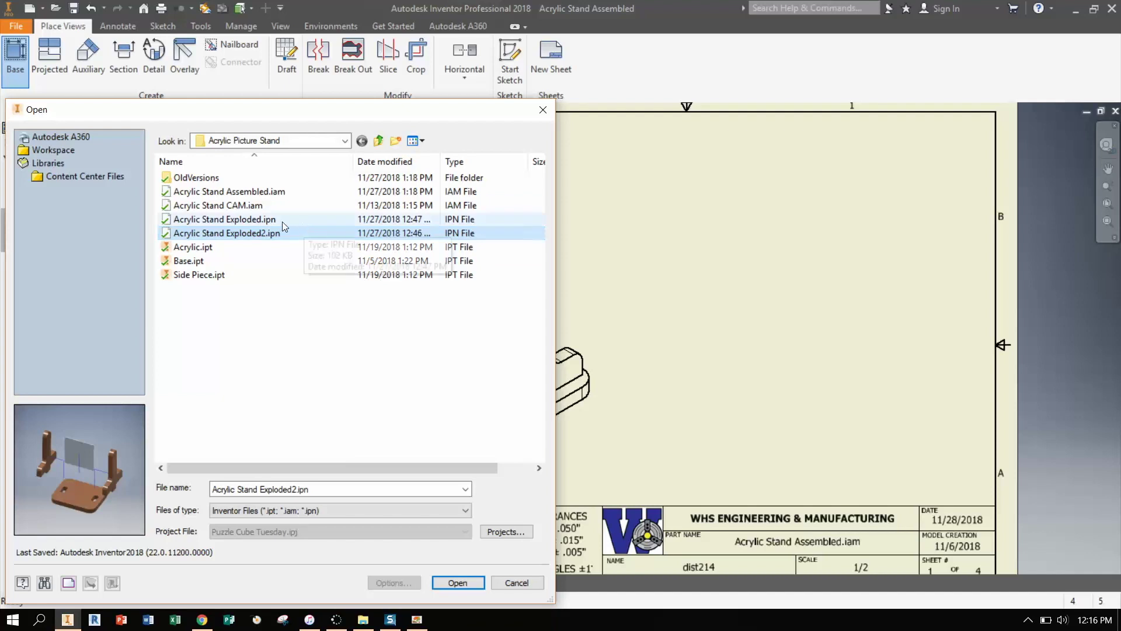
pyautogui.click(250, 233)
pyautogui.click(227, 220)
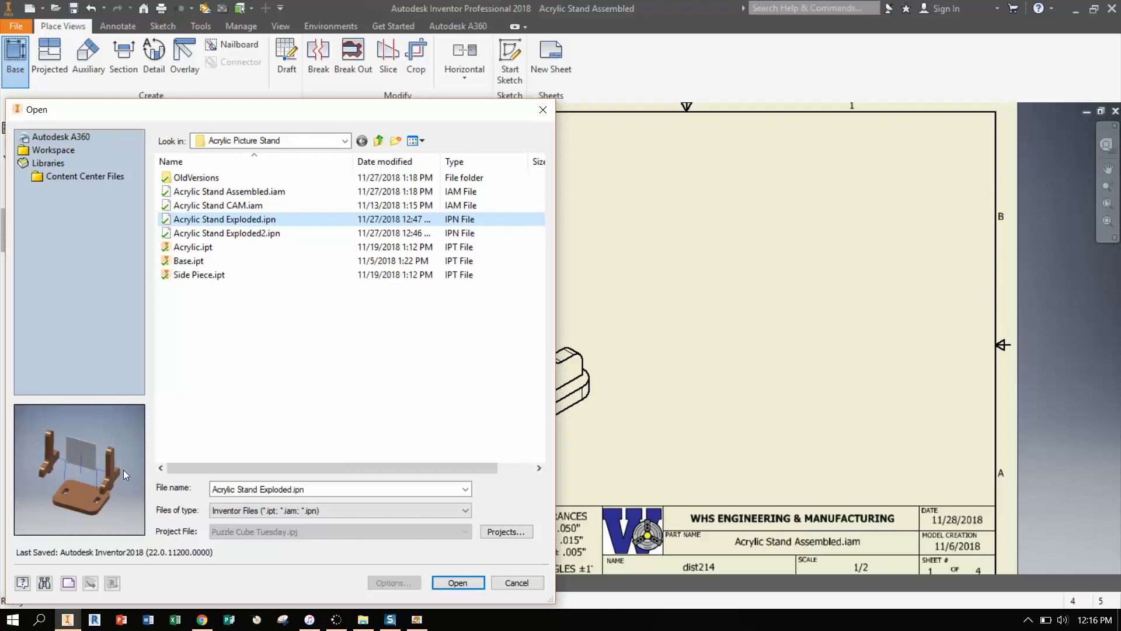
pyautogui.click(457, 583)
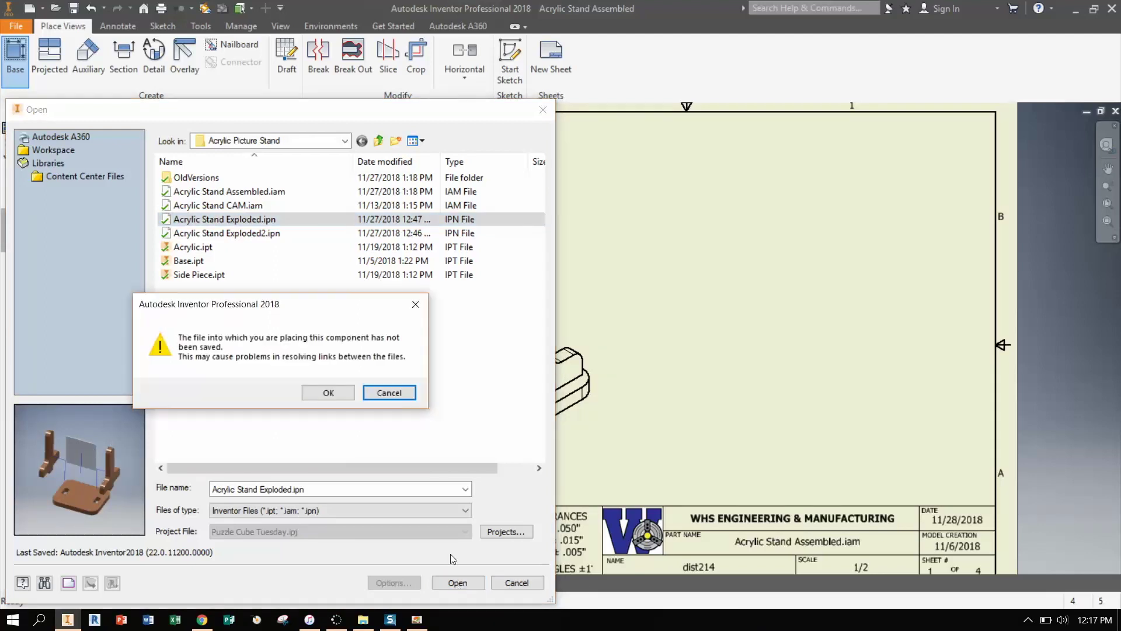
pyautogui.click(329, 392)
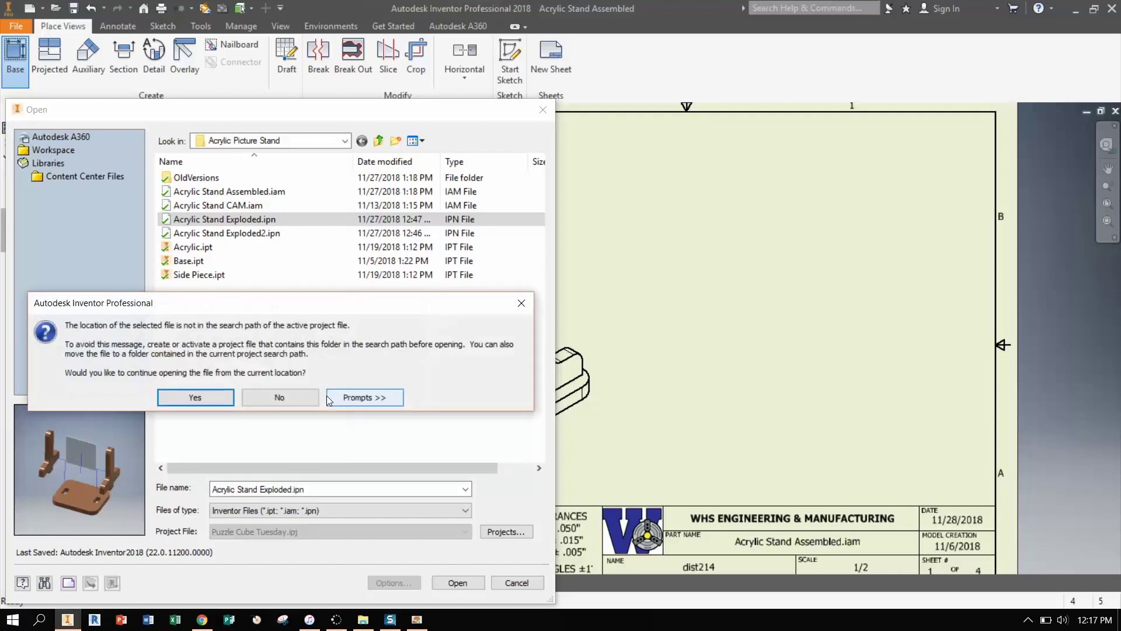
pyautogui.click(221, 394)
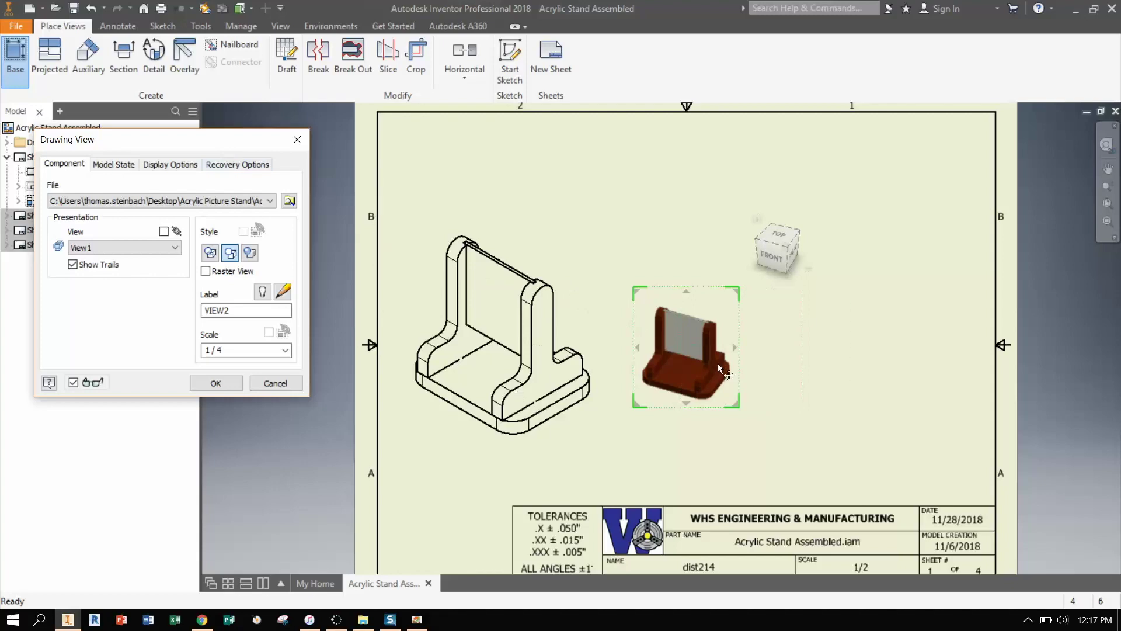
# Switch the base view source to Acrylic Stand Exploded2.ipn, accepting both warnings.
pyautogui.click(290, 200)
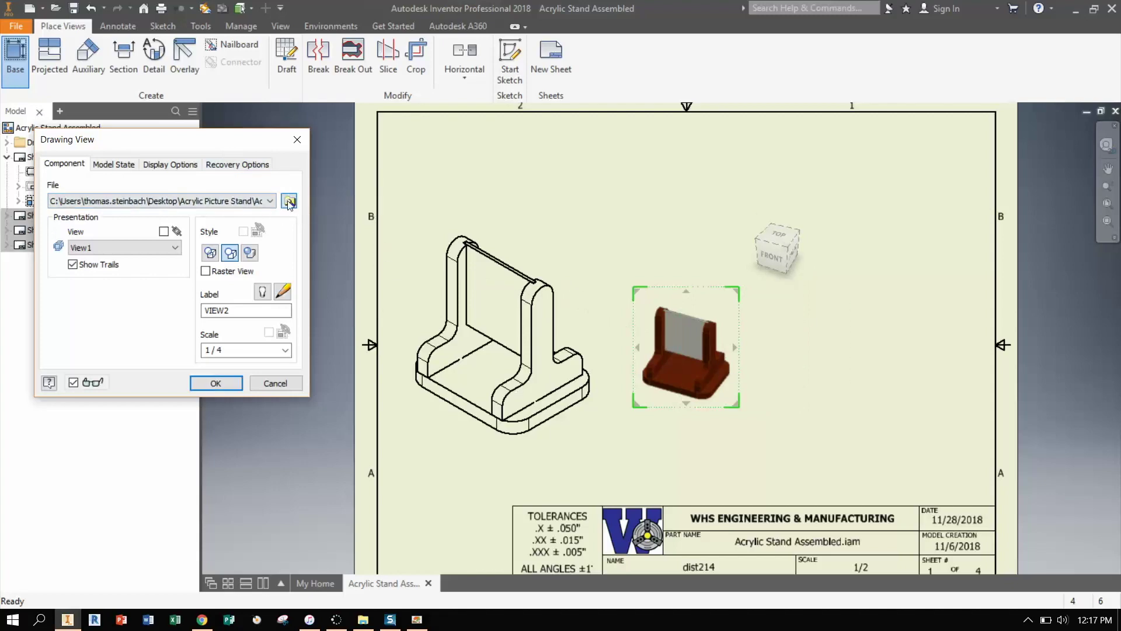
pyautogui.click(261, 233)
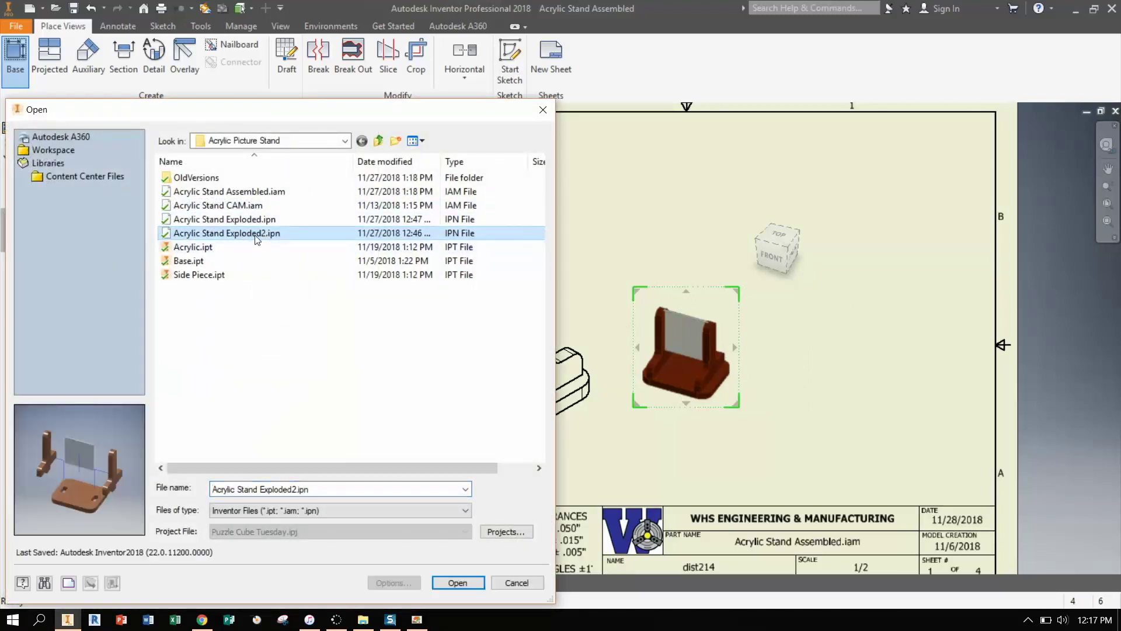
pyautogui.click(467, 583)
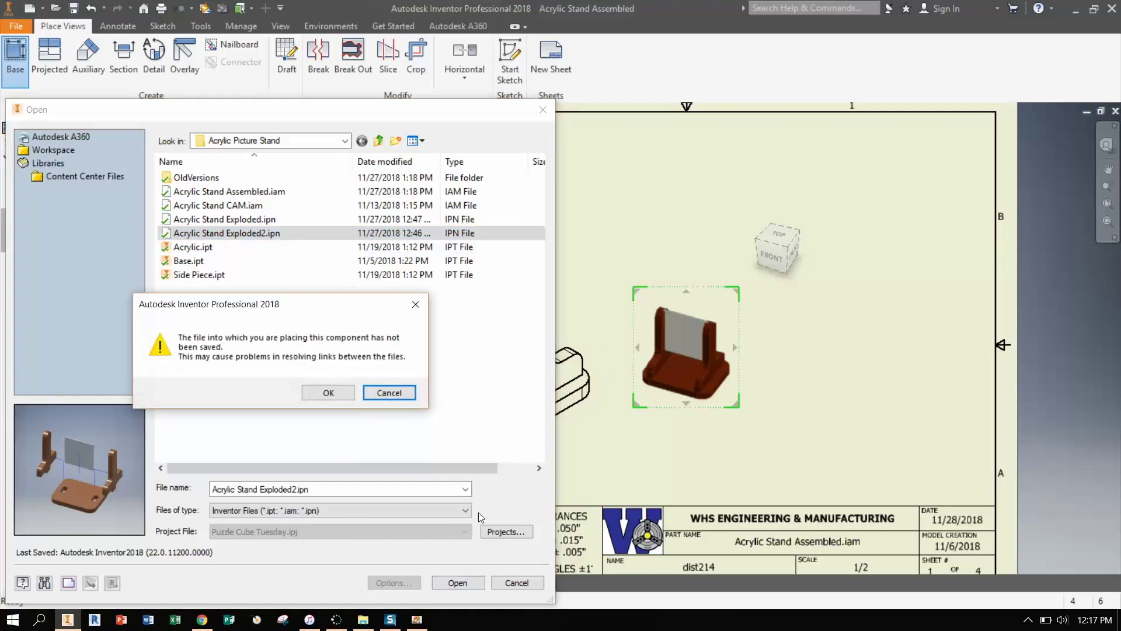
pyautogui.click(328, 394)
pyautogui.click(175, 398)
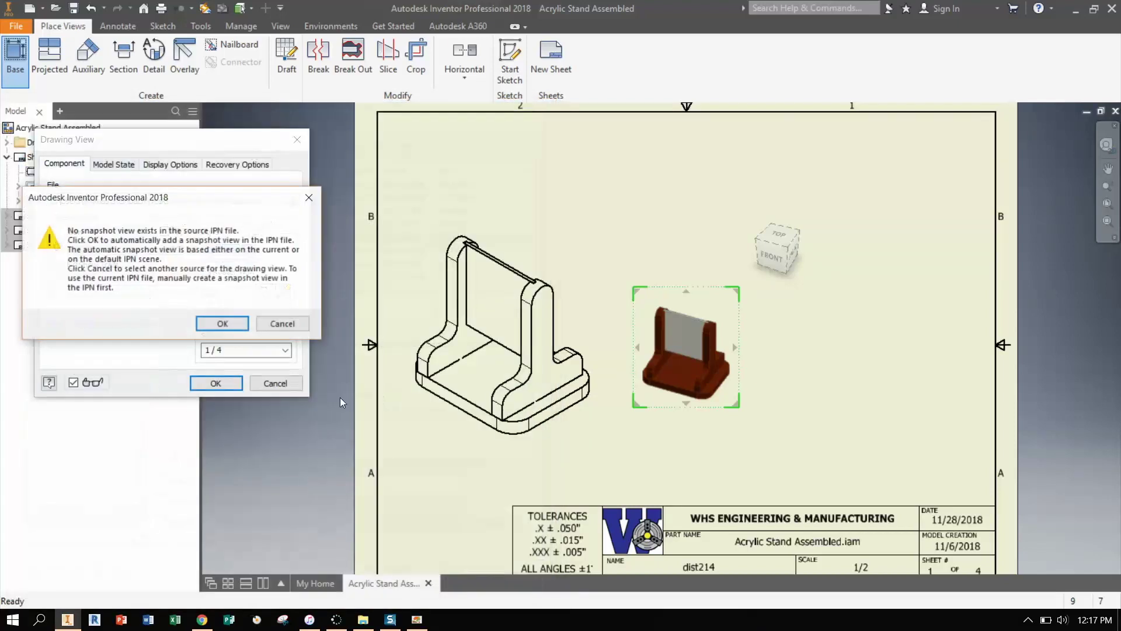
# Accept an automatic snapshot view, move VIEW2 right of the assembly view, and bring up the reference PDF.
pyautogui.click(221, 322)
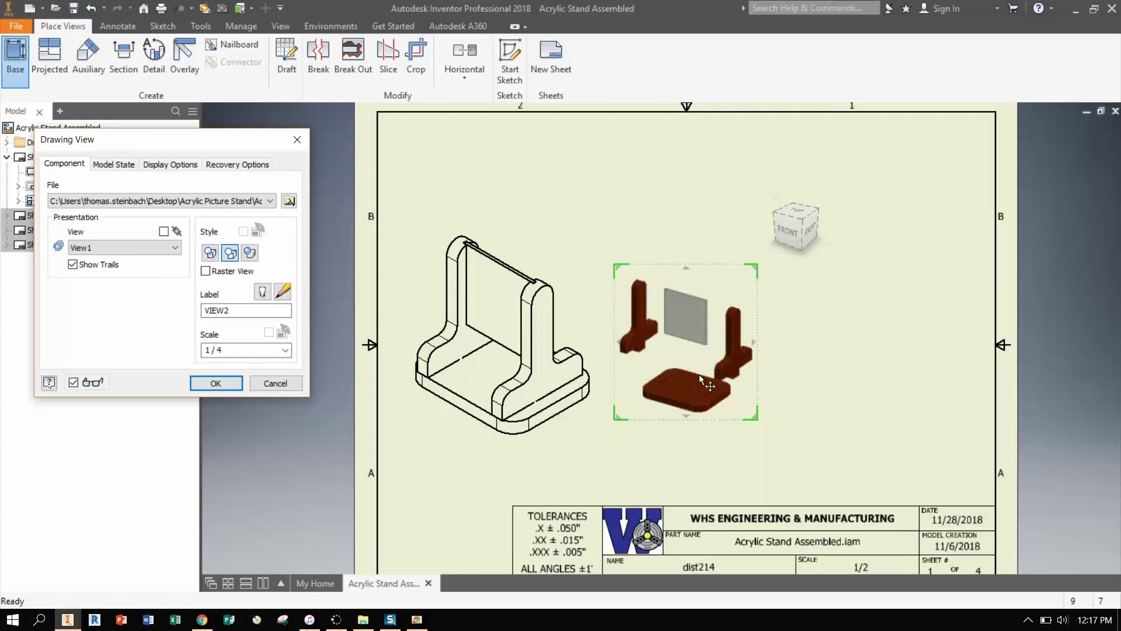
pyautogui.moveTo(696, 321); pyautogui.dragTo(749, 335)
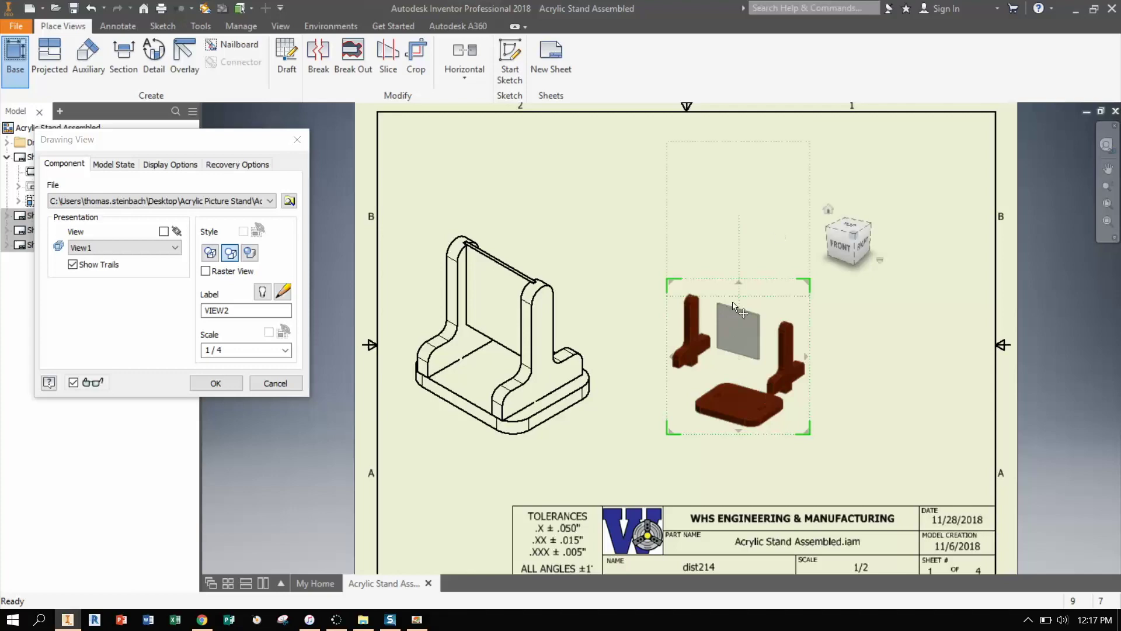
pyautogui.click(416, 624)
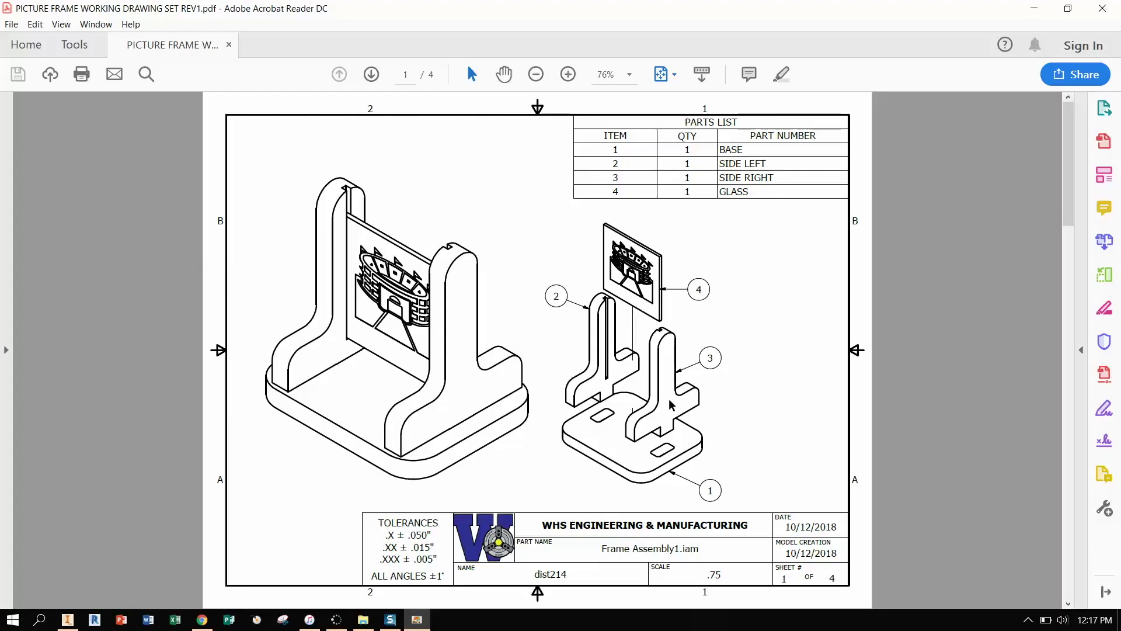
# Turn the exploded preview isometric, move it beside the assembly view, and place it at scale 1/2.
pyautogui.hotkey('alt', 'Tab')
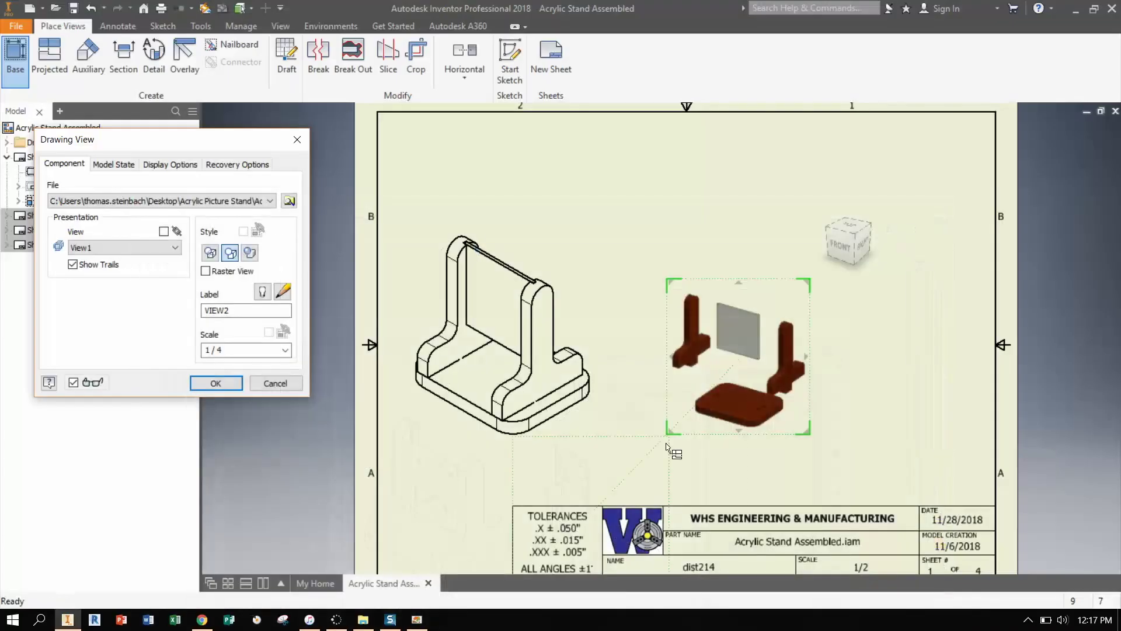
pyautogui.click(853, 236)
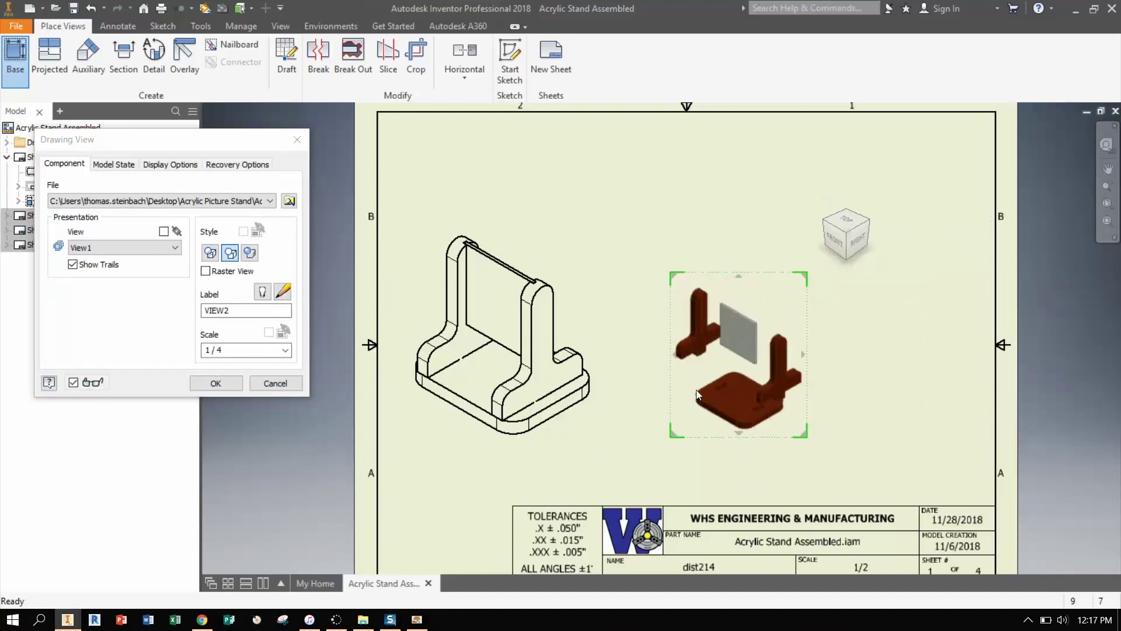
pyautogui.moveTo(697, 395); pyautogui.dragTo(506, 389)
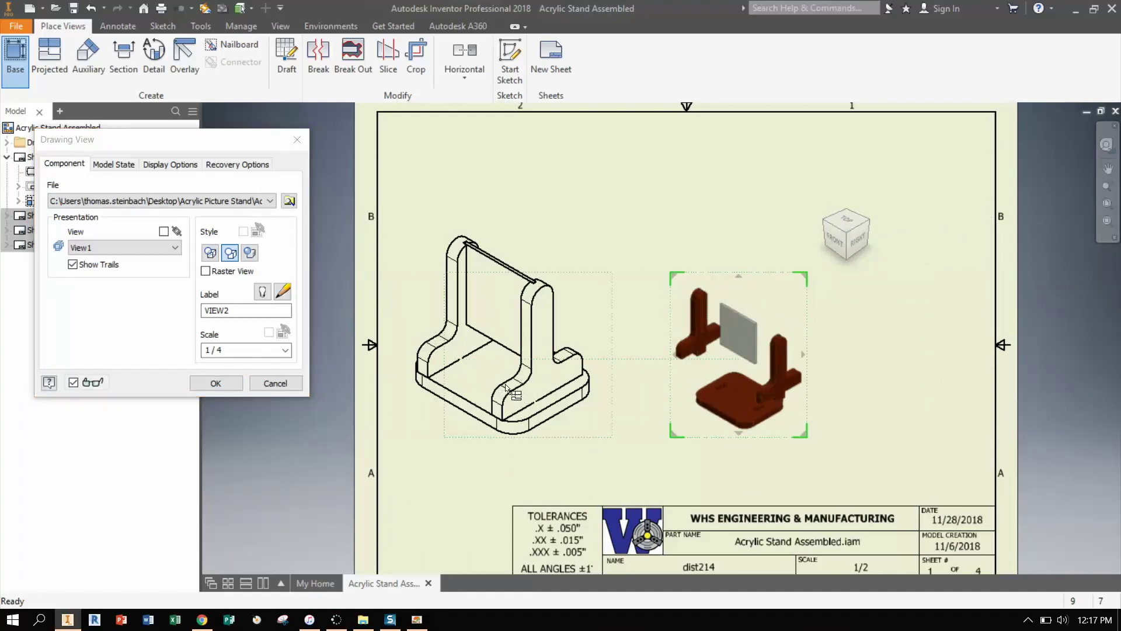
pyautogui.click(230, 349)
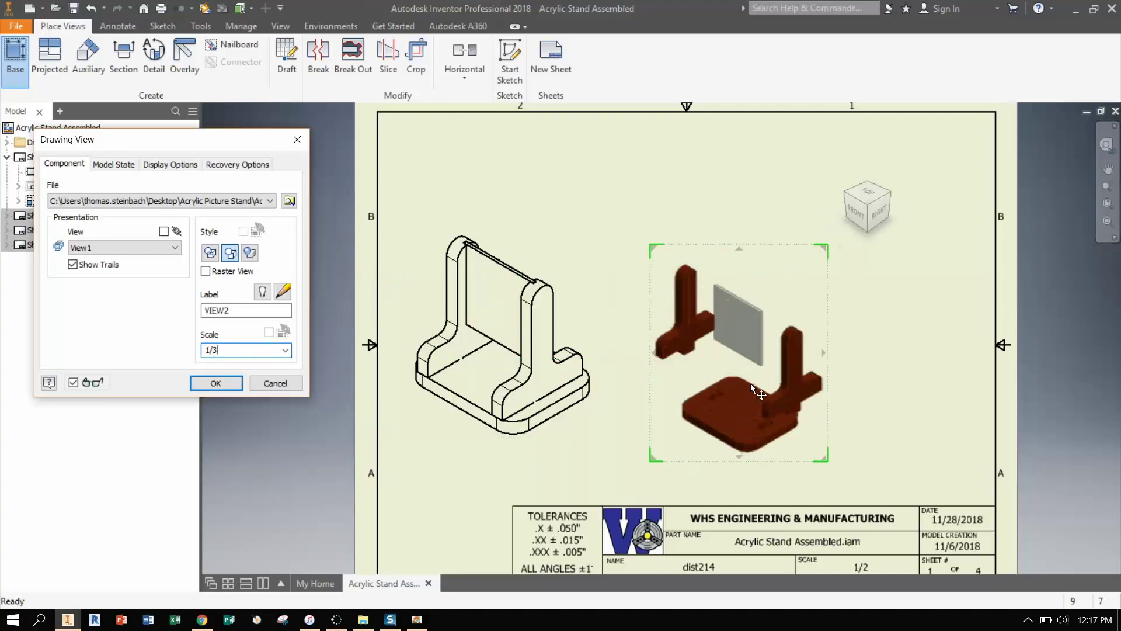
pyautogui.write('1/2')
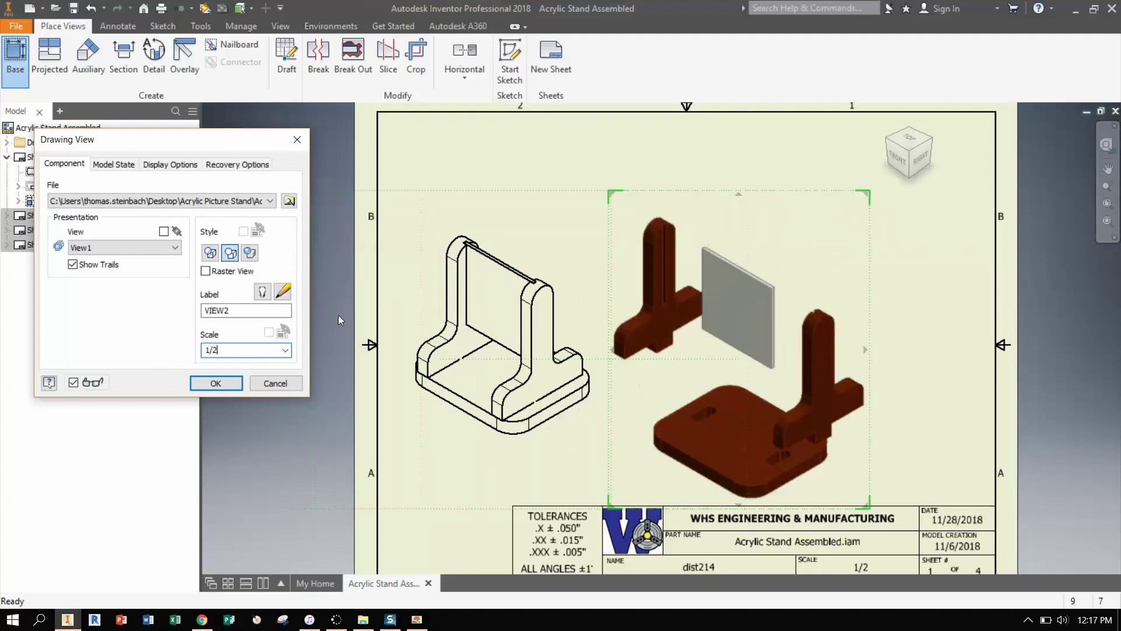
pyautogui.click(214, 384)
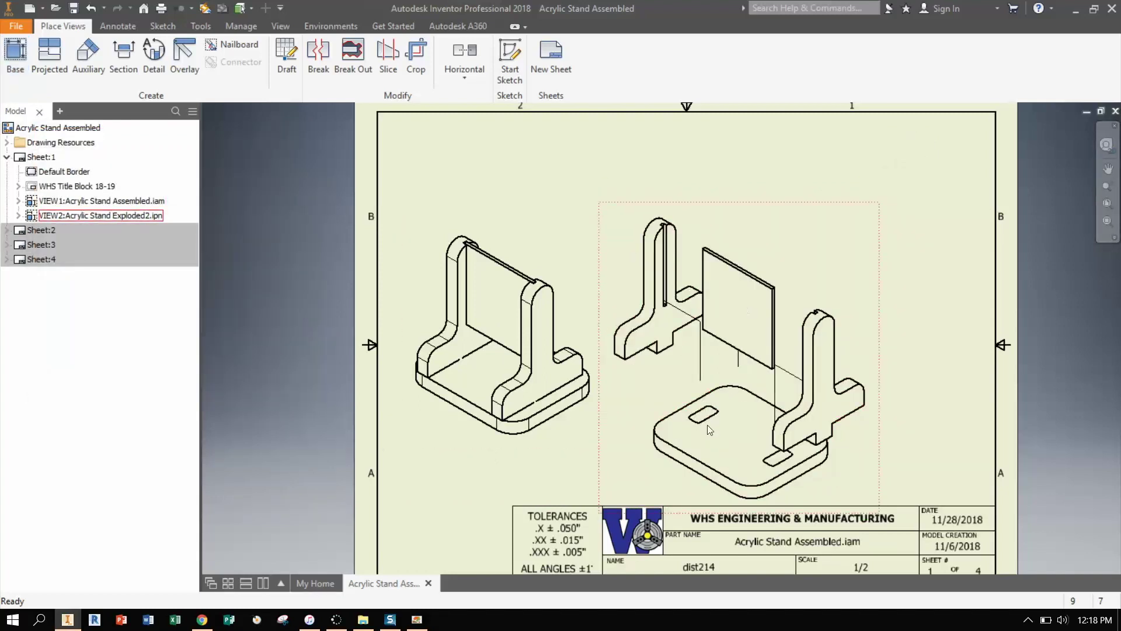
pyautogui.click(415, 622)
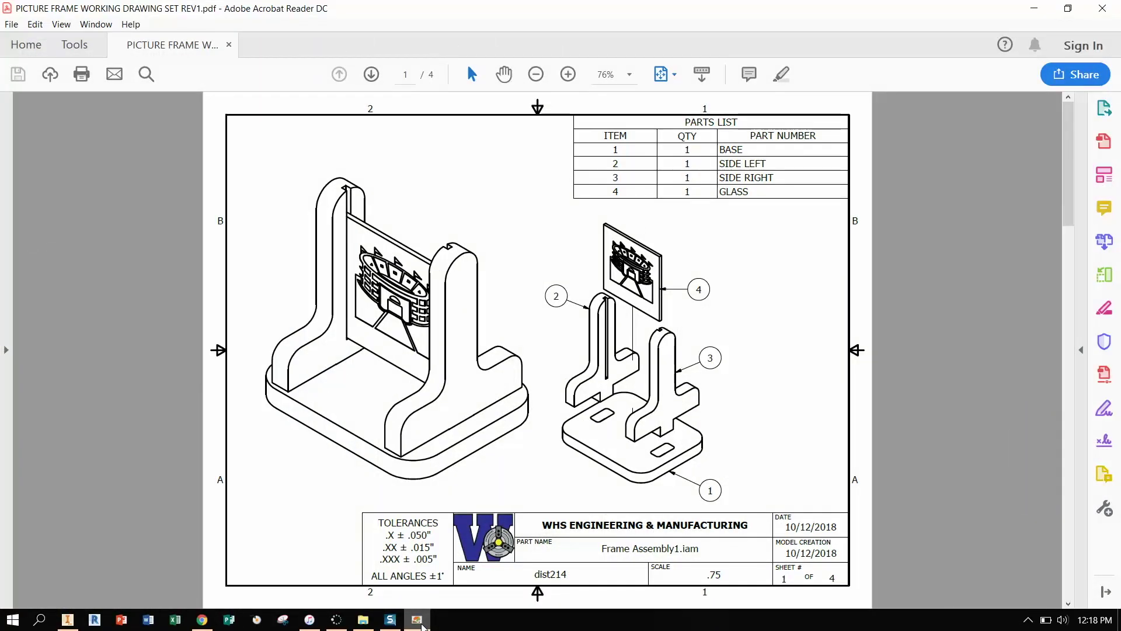
pyautogui.click(418, 622)
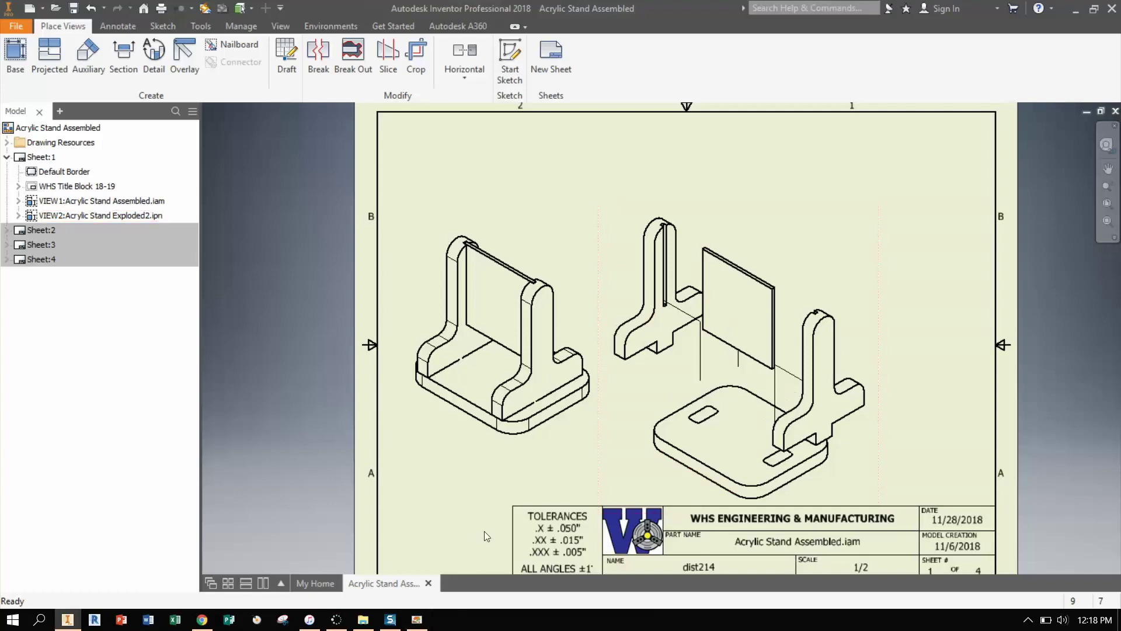
pyautogui.click(417, 621)
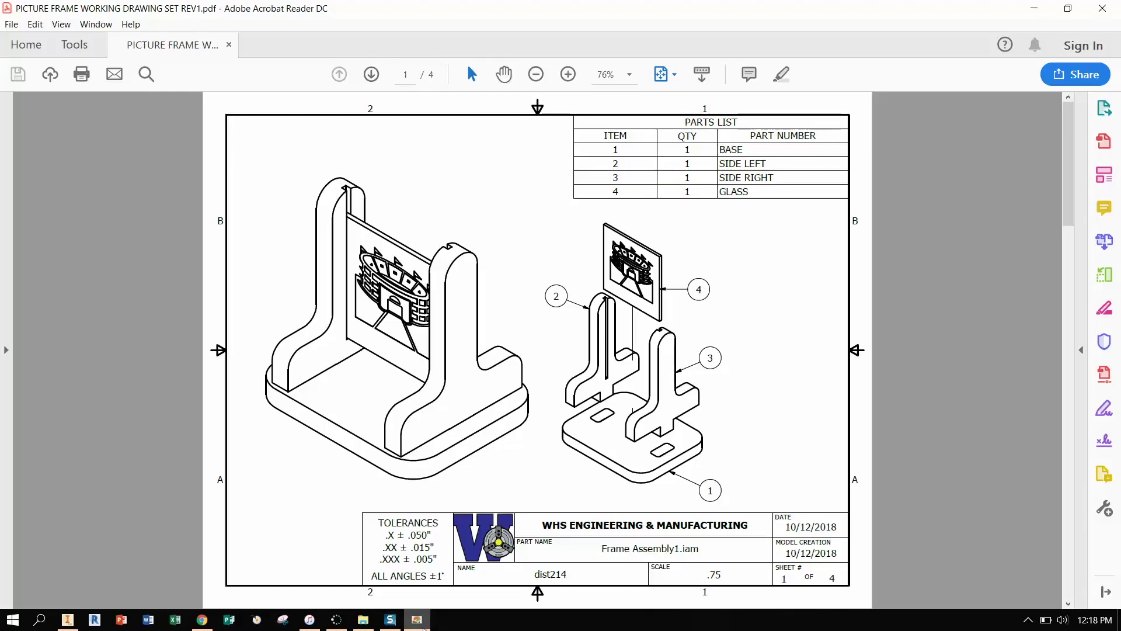
pyautogui.hotkey('alt', 'Tab')
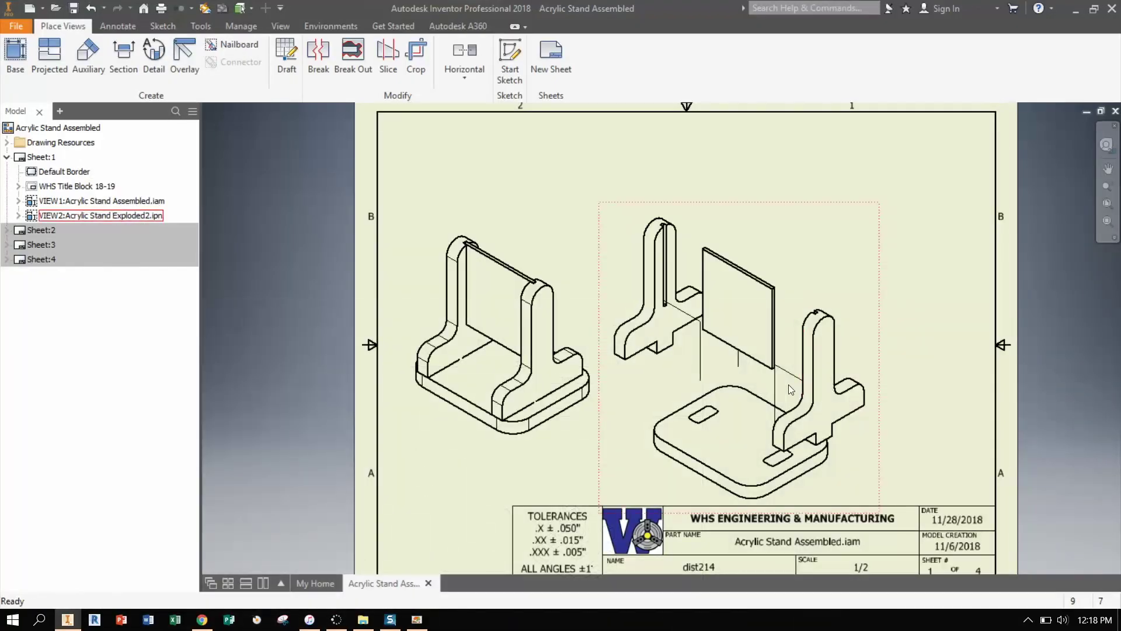
# Start a balloon on the exploded view's acrylic plate, accepting the BOM settings and enabling the Structured BOM.
pyautogui.click(111, 24)
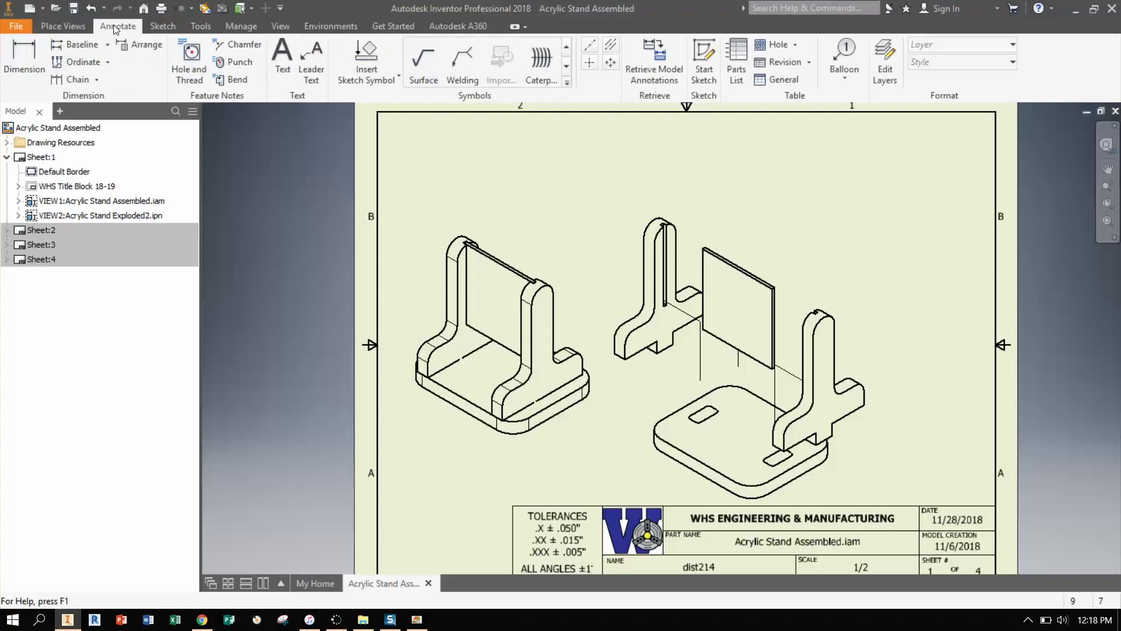
pyautogui.click(847, 52)
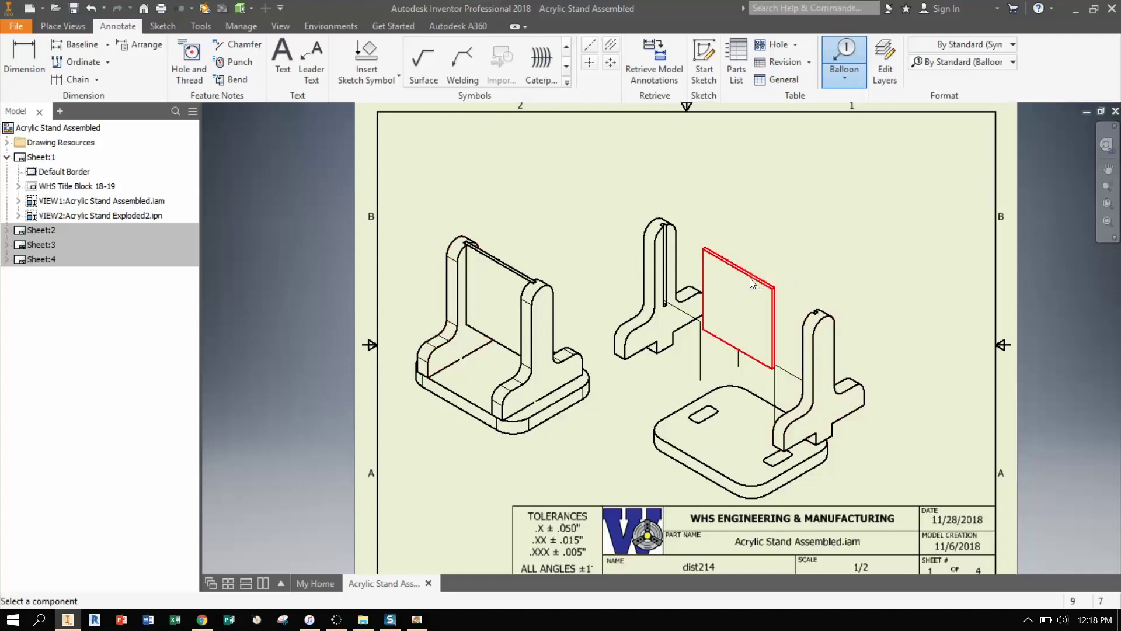
pyautogui.click(770, 316)
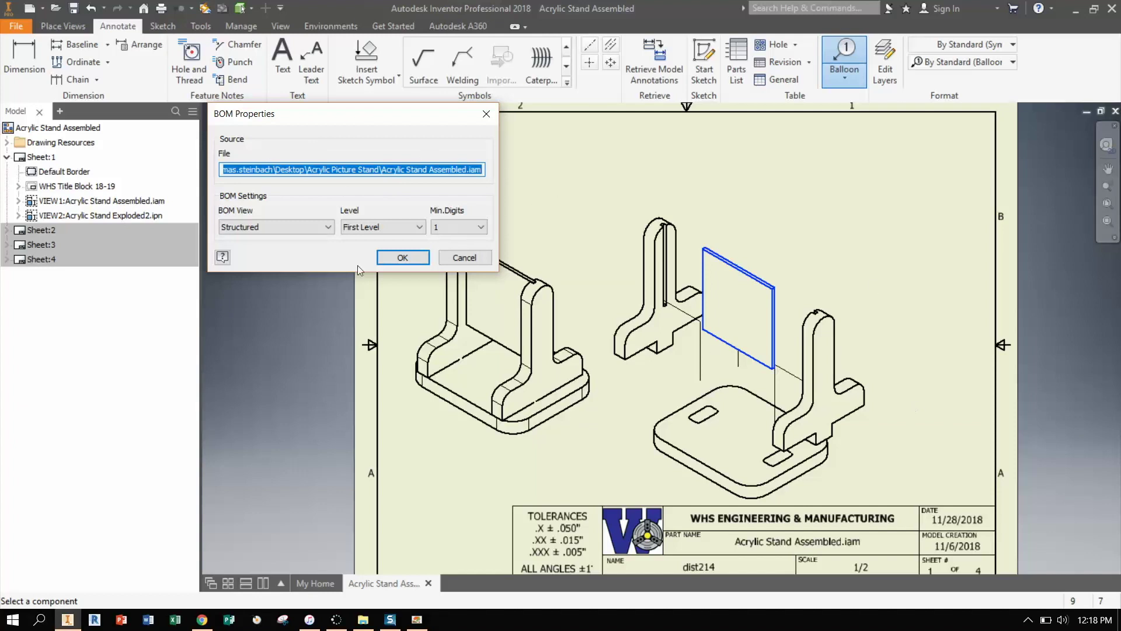
pyautogui.click(403, 258)
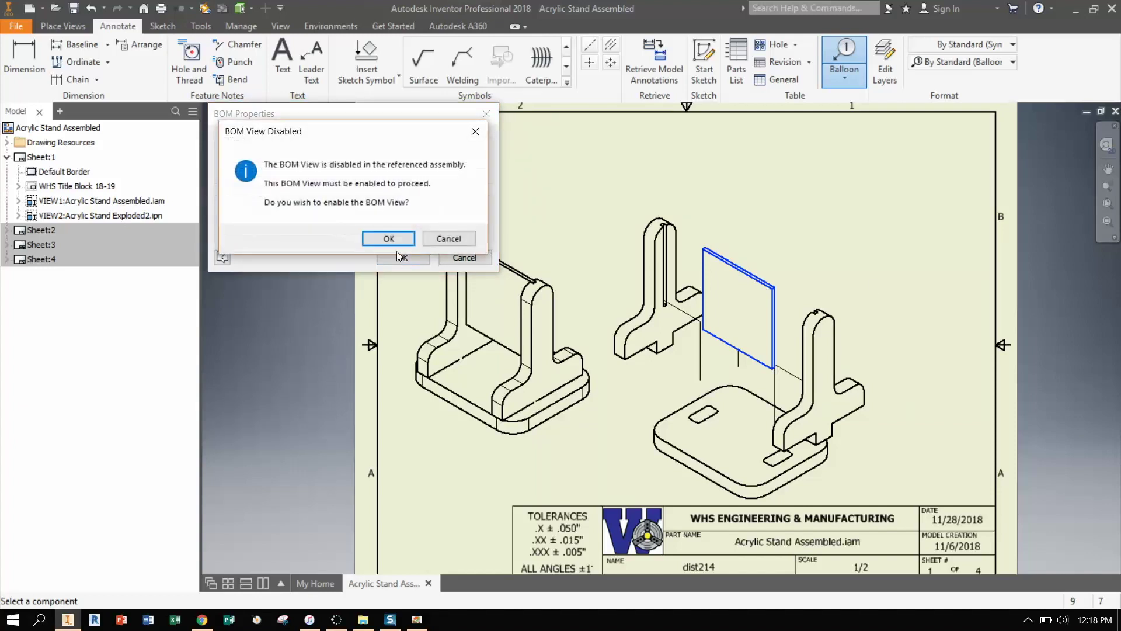
pyautogui.click(388, 238)
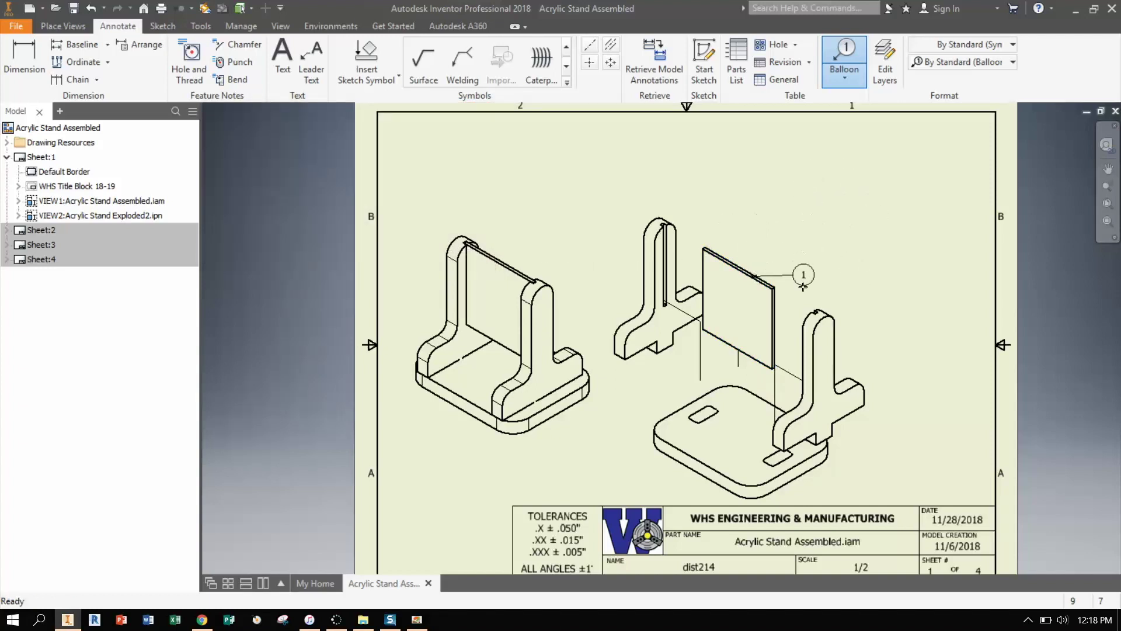
# Place balloon 1 on the acrylic plate and balloon 3 on the right upright.
pyautogui.click(812, 242)
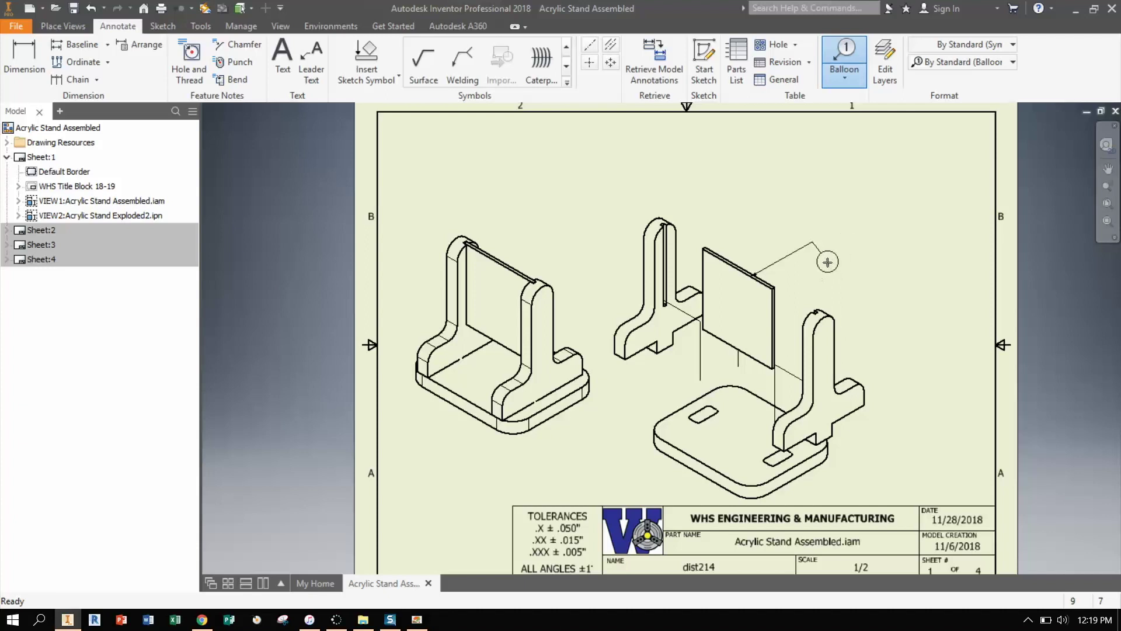
pyautogui.rightClick(828, 262)
pyautogui.click(898, 266)
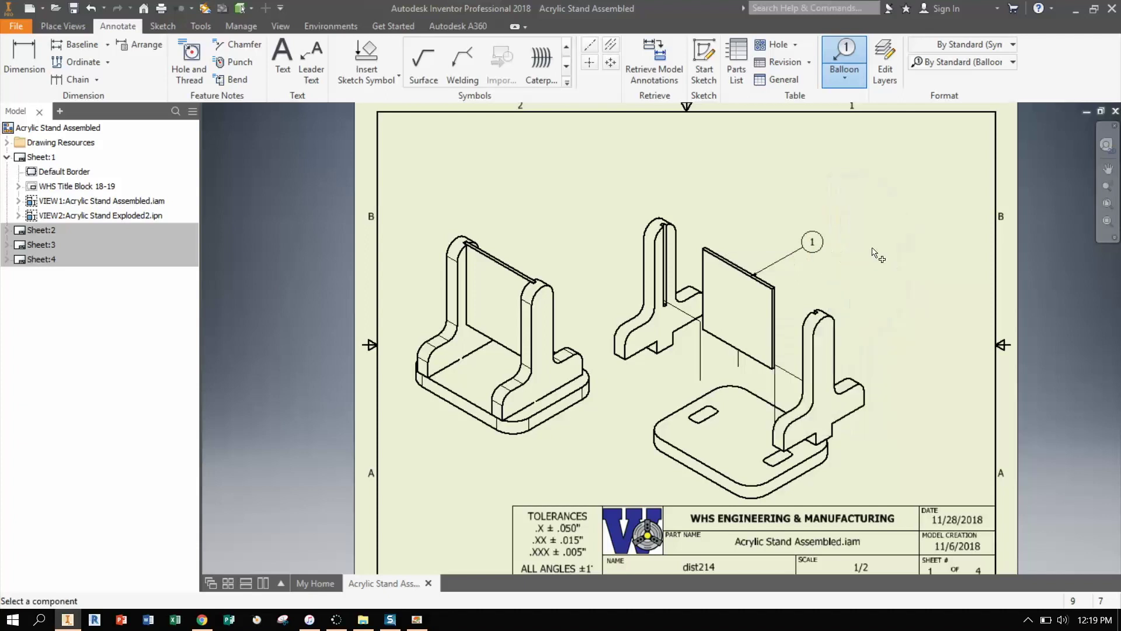
pyautogui.click(828, 322)
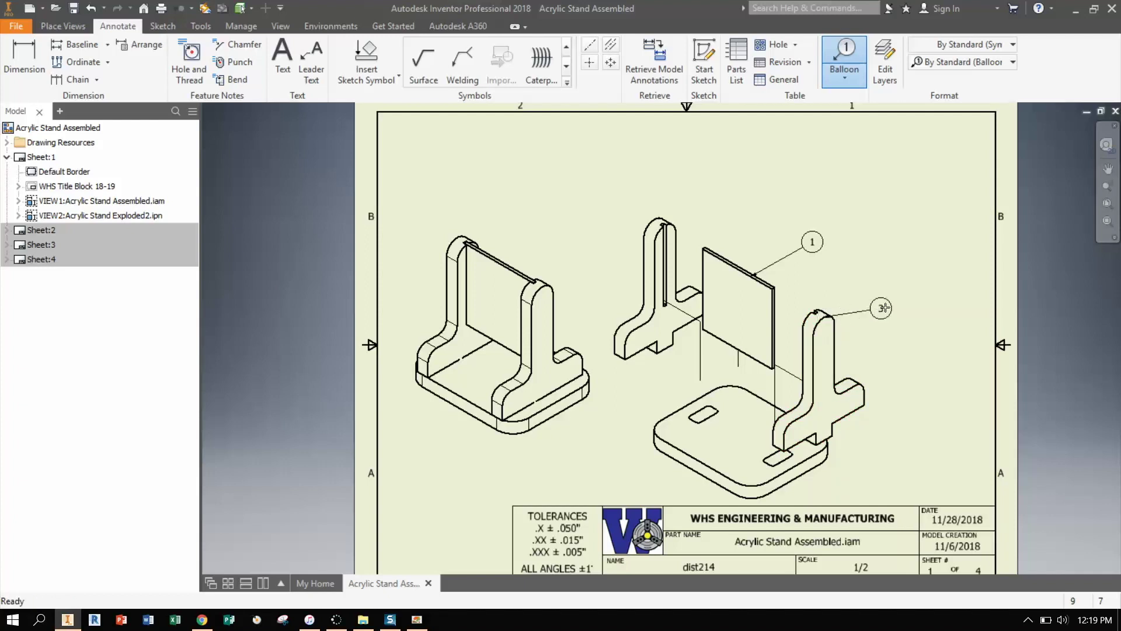
pyautogui.click(892, 301)
pyautogui.rightClick(898, 279)
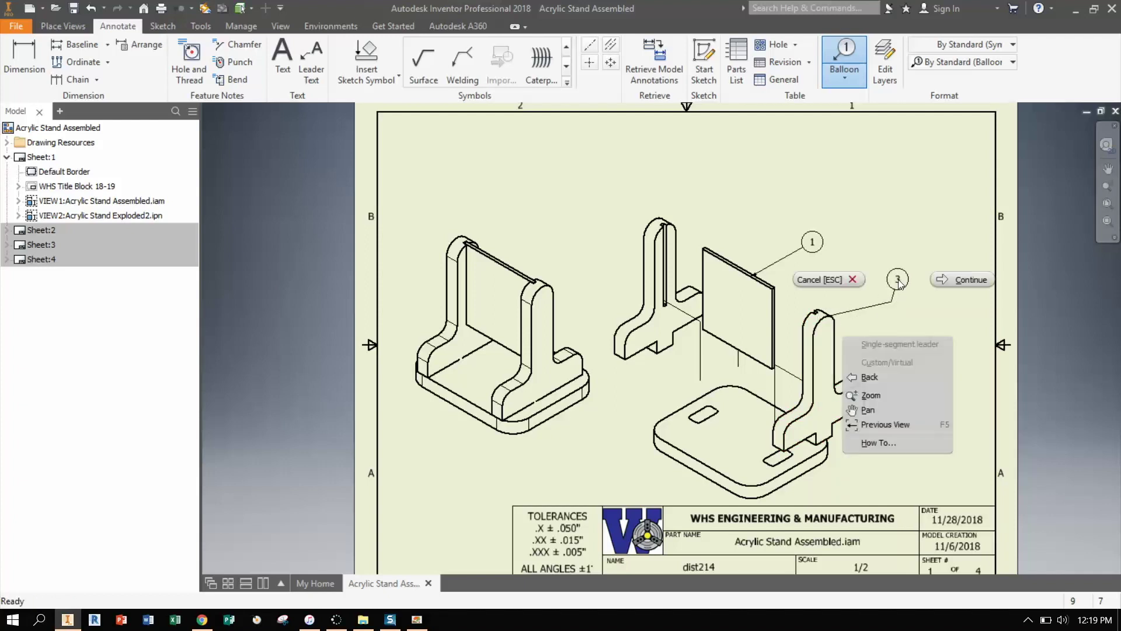
pyautogui.click(963, 280)
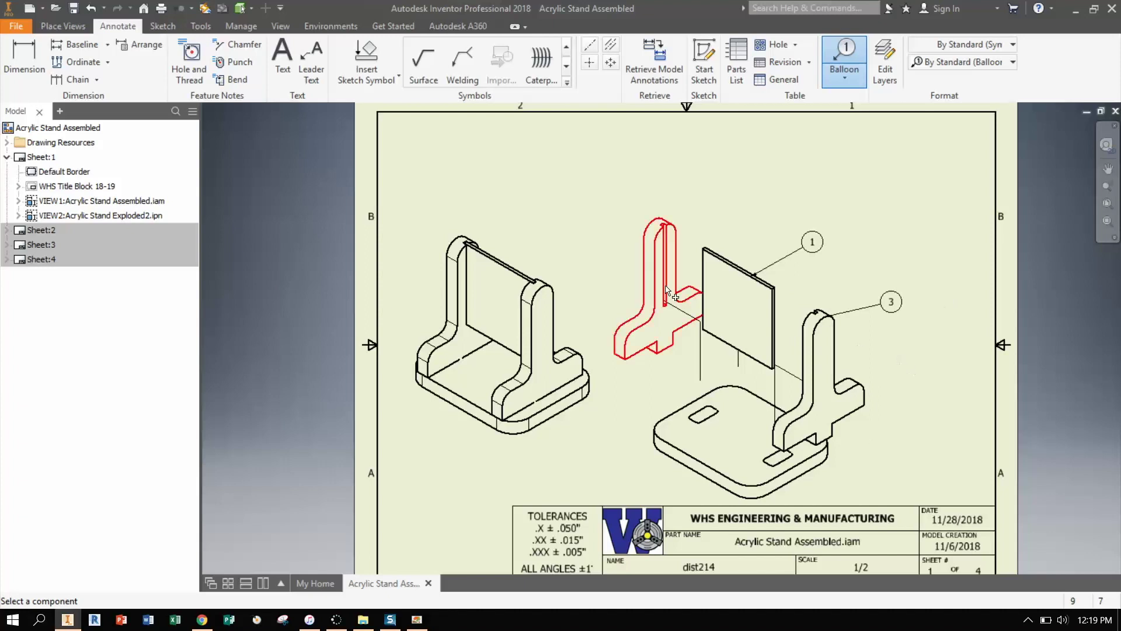
# Place balloon 3 on the left upright and balloon 2 on the base, then stop ballooning.
pyautogui.click(664, 248)
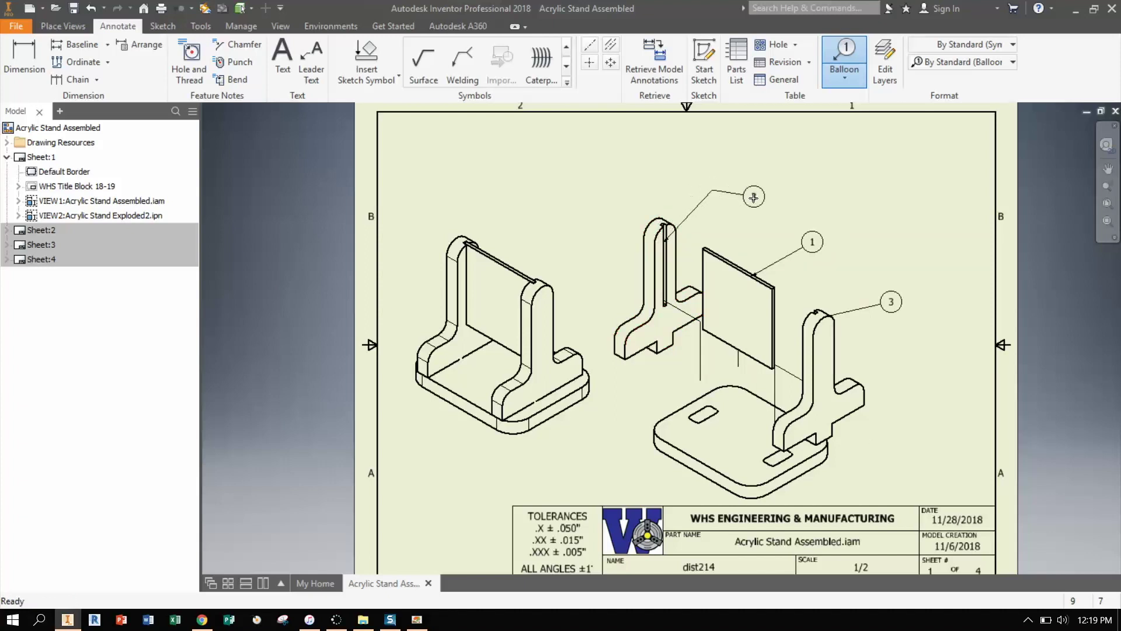
pyautogui.rightClick(754, 199)
pyautogui.click(795, 203)
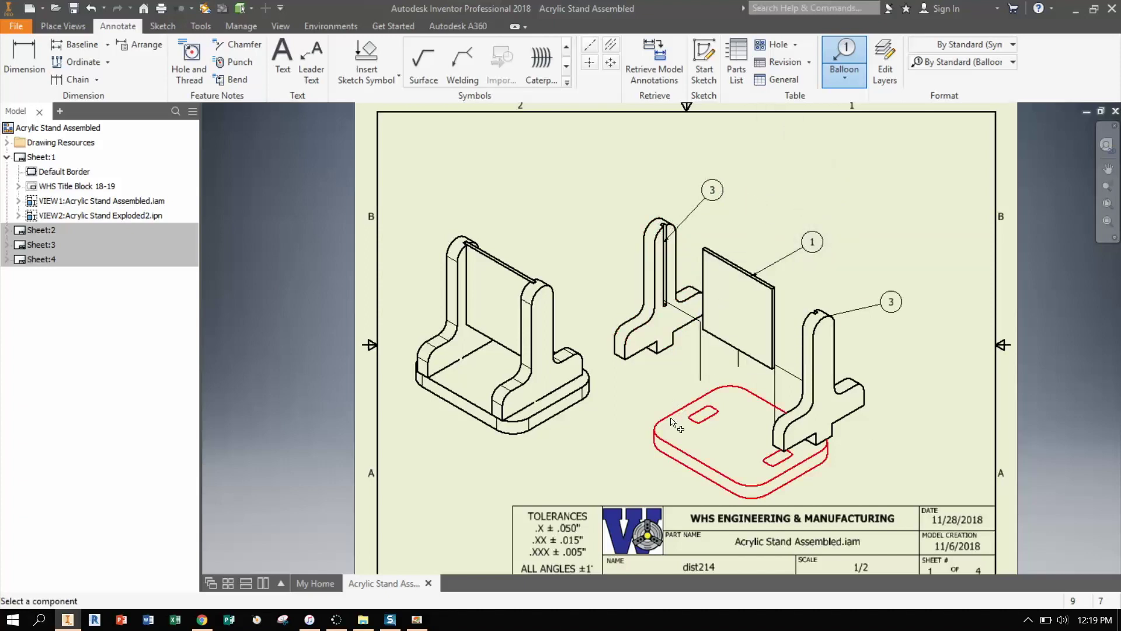
pyautogui.click(656, 428)
pyautogui.rightClick(611, 459)
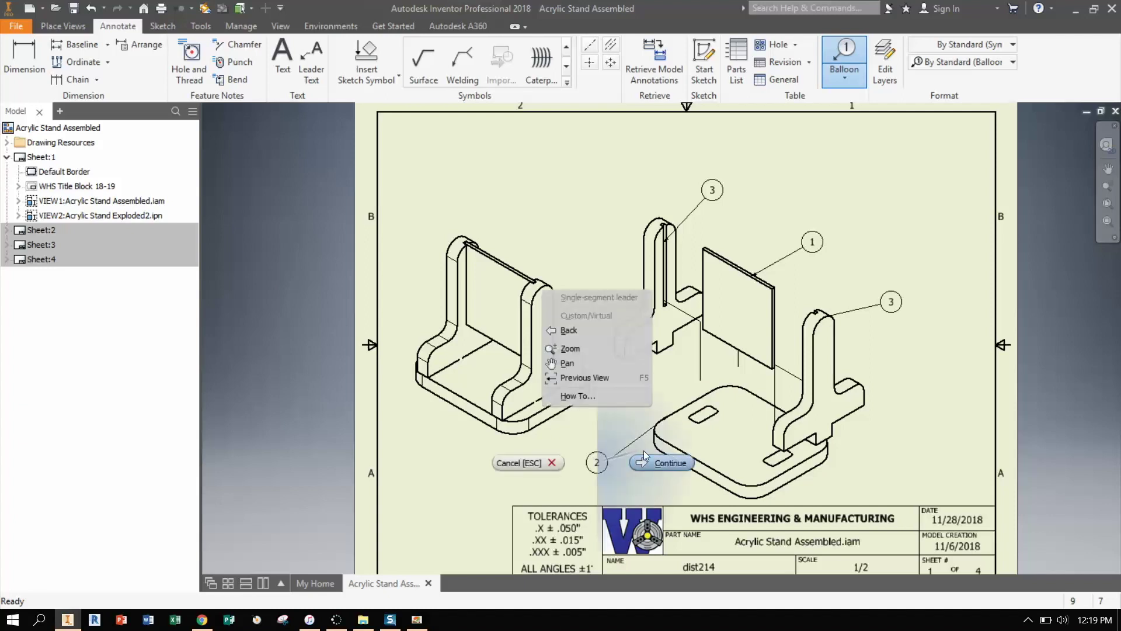
pyautogui.click(671, 458)
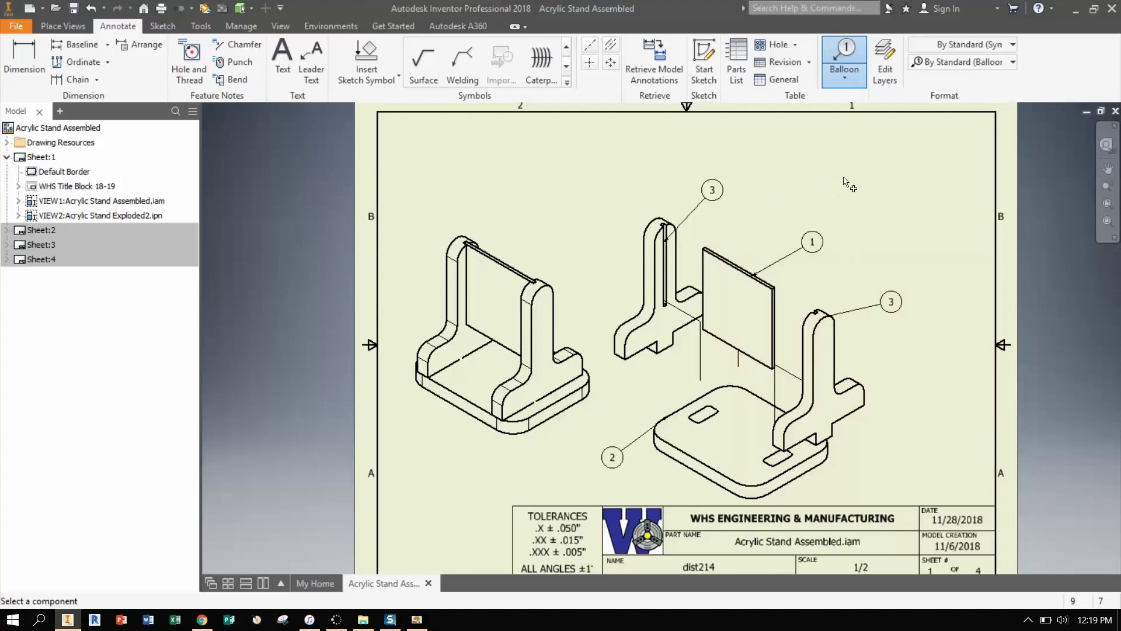
pyautogui.click(853, 54)
pyautogui.press('Escape')
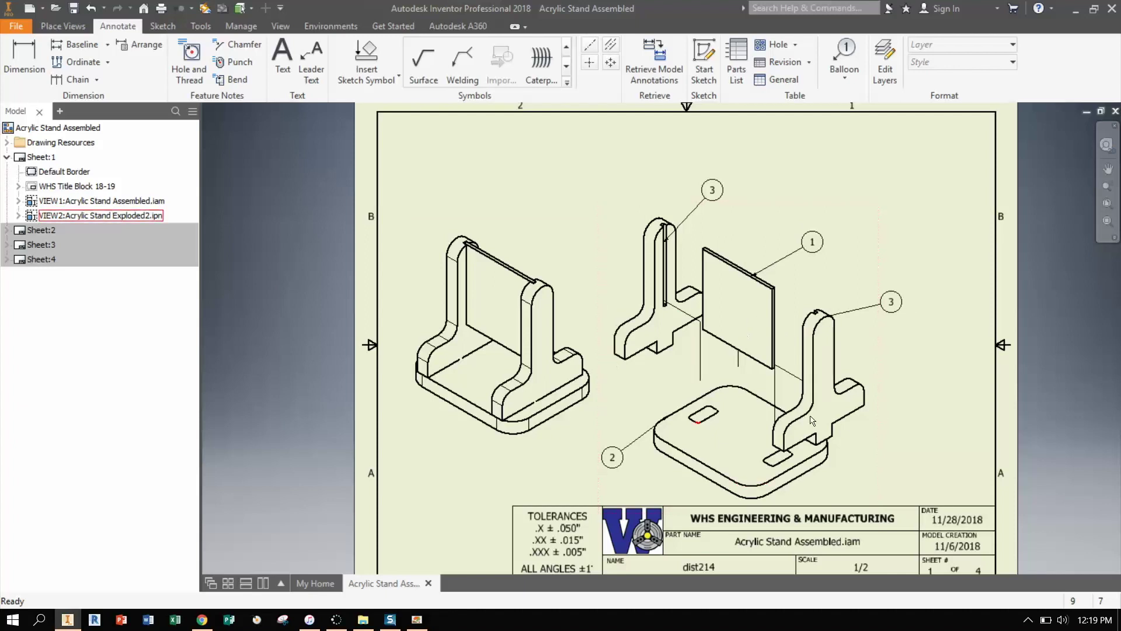
# Save the drawing to the Acrylic Picture Stand folder with 'Working Drawing' added to its name, then view the PDF.
pyautogui.click(74, 9)
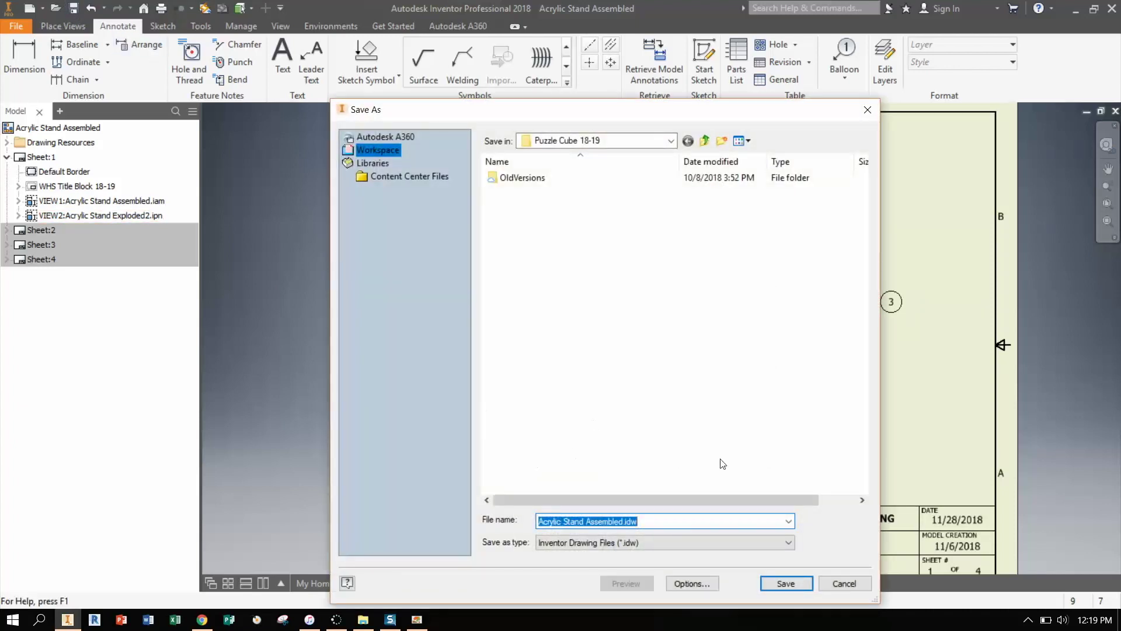
pyautogui.click(672, 141)
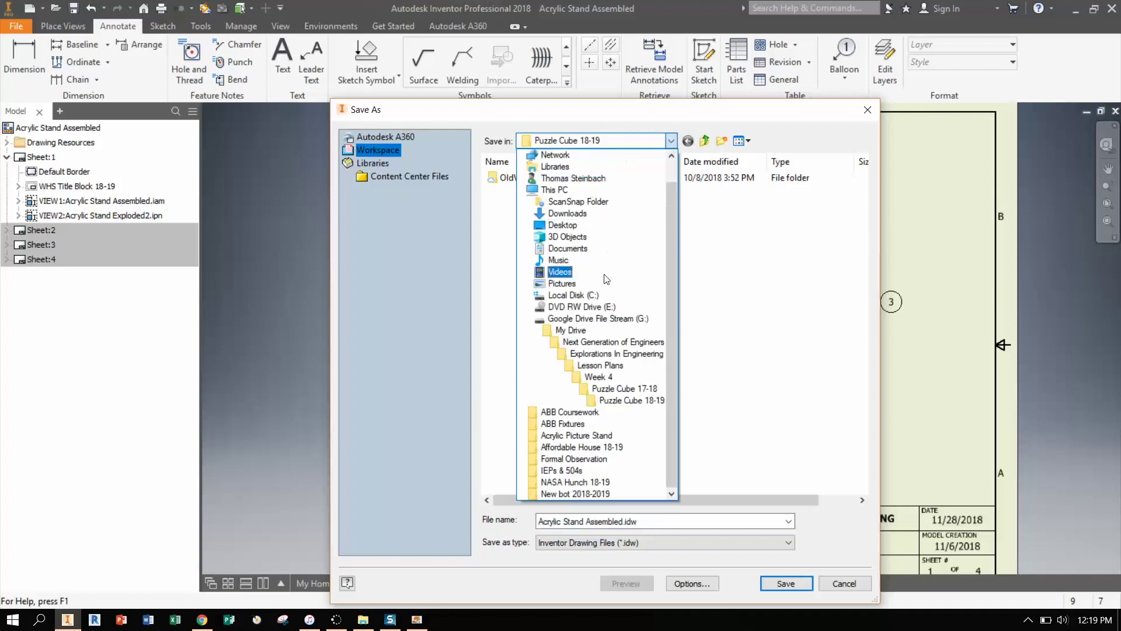
pyautogui.click(578, 435)
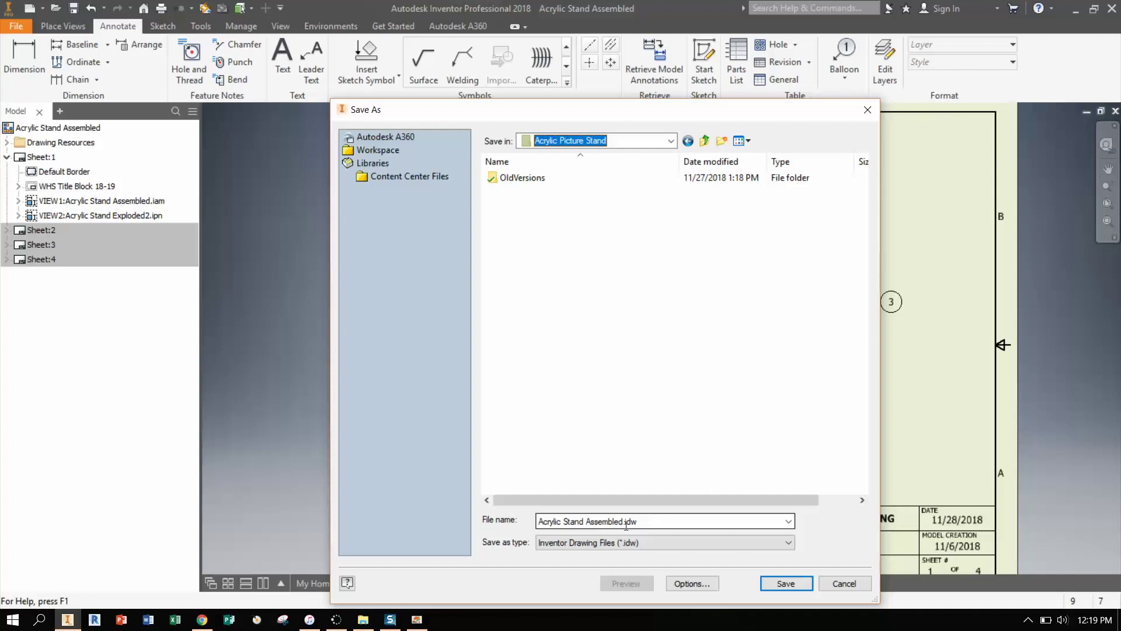
pyautogui.click(621, 521)
pyautogui.click(620, 522)
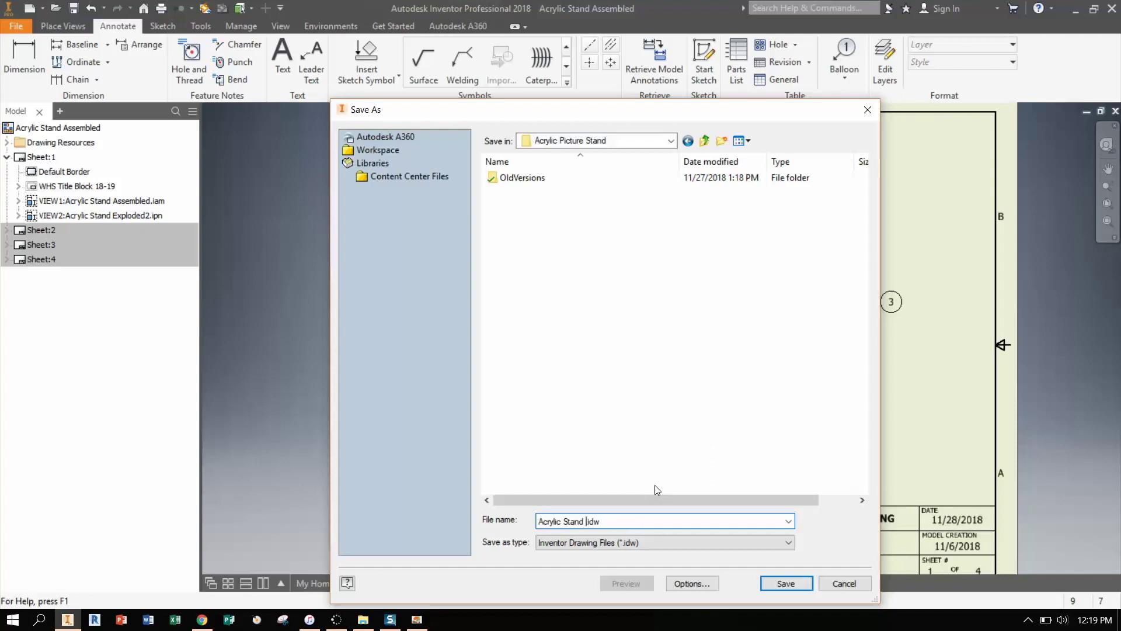
pyautogui.write('Working Drawing')
pyautogui.press('Return')
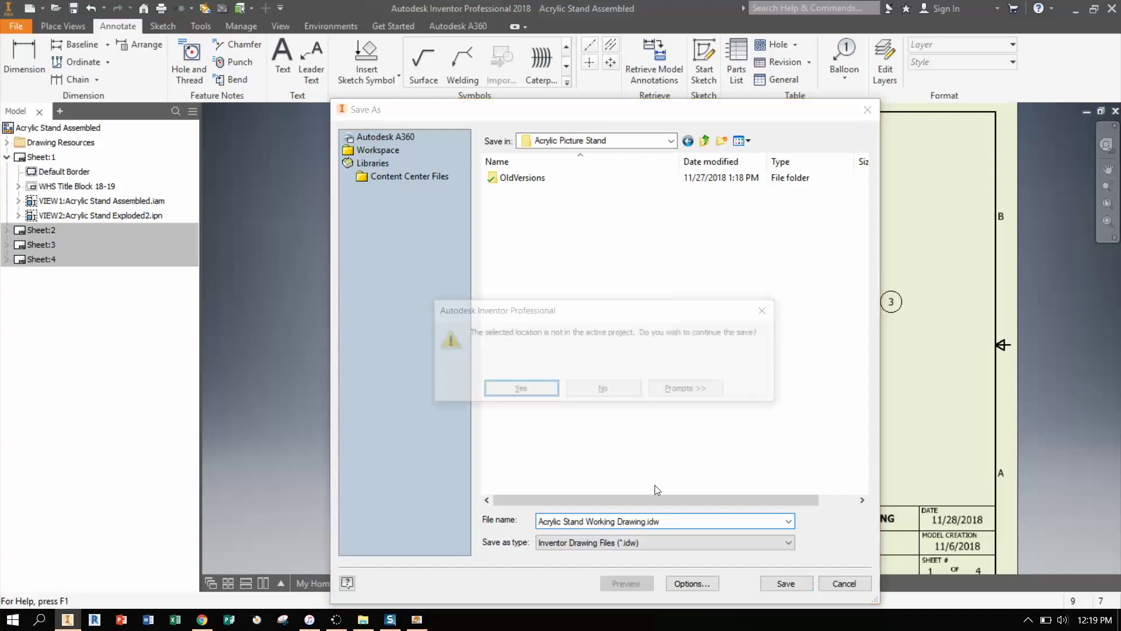
pyautogui.press('Return')
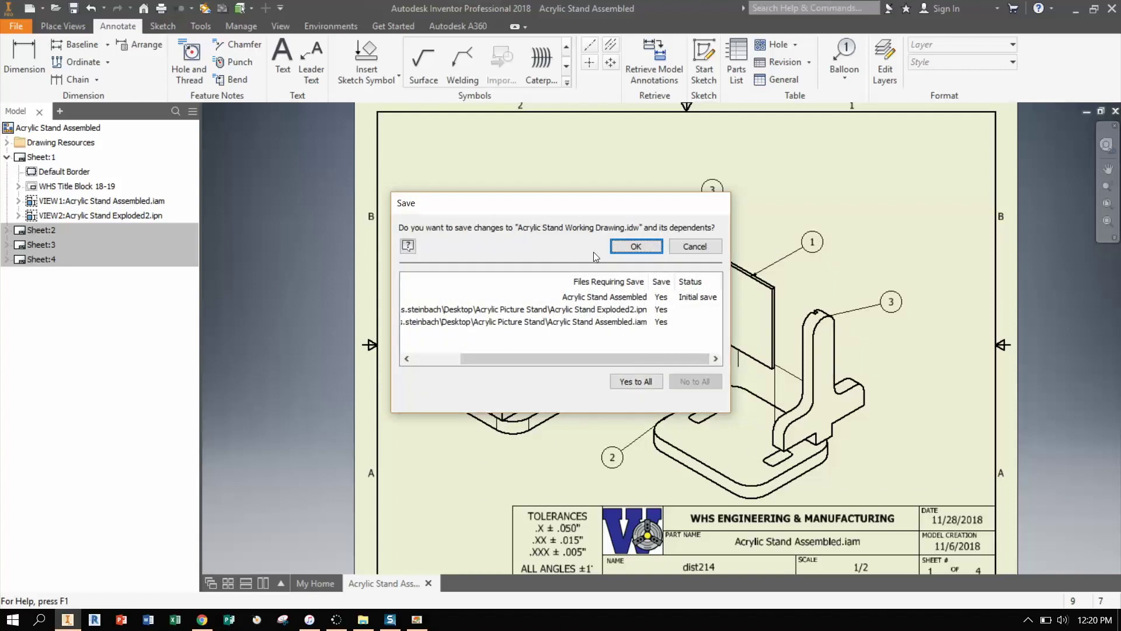
pyautogui.click(633, 246)
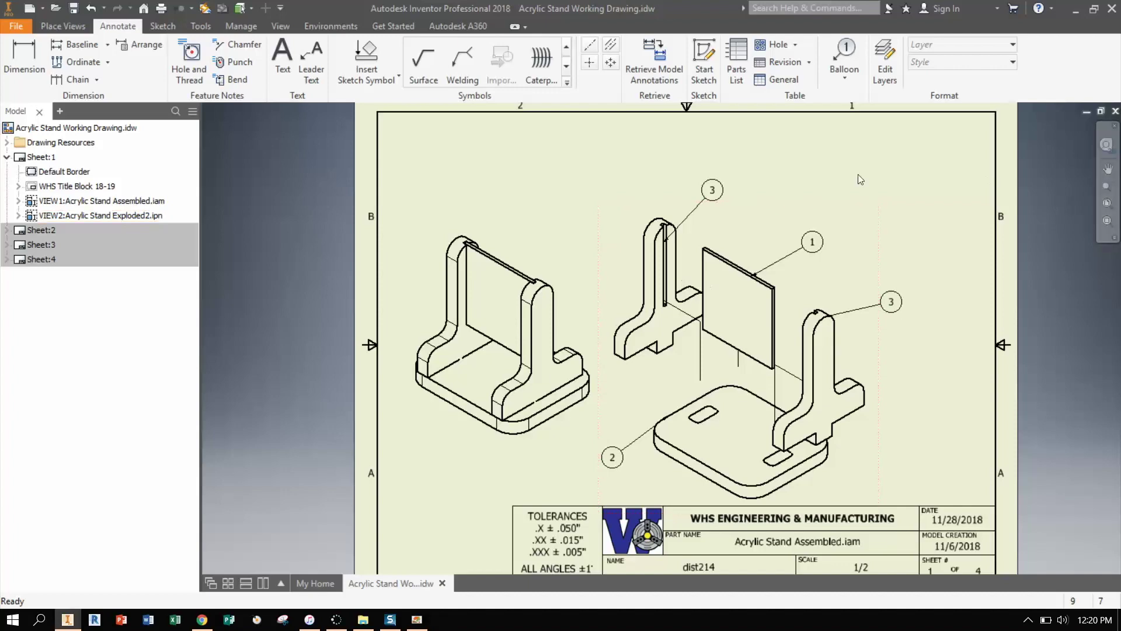
pyautogui.click(417, 619)
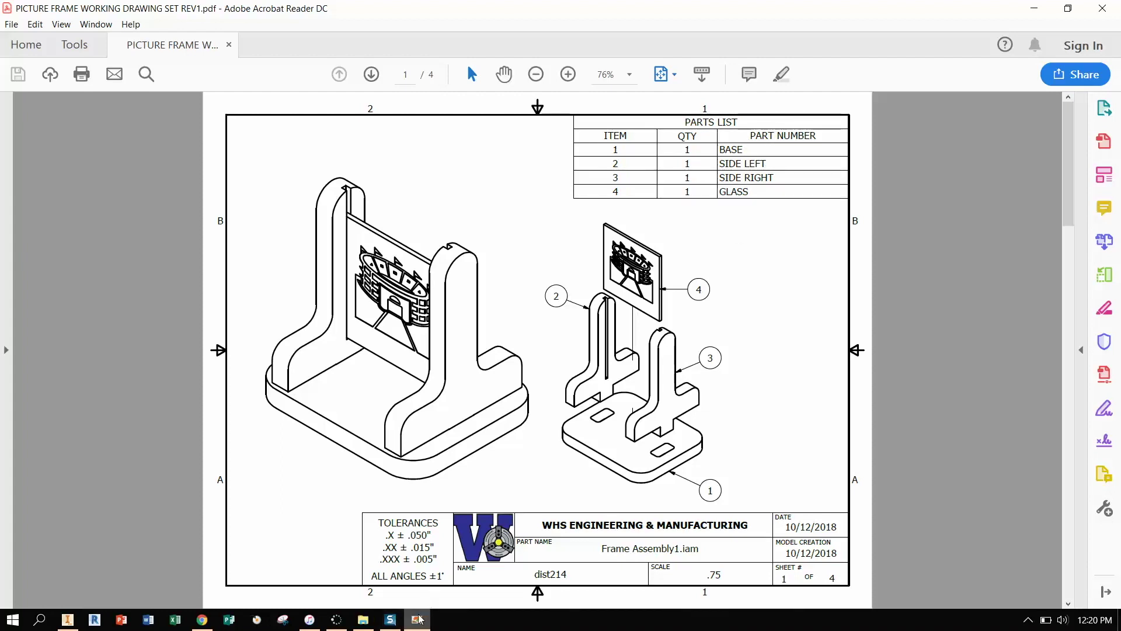
pyautogui.click(68, 619)
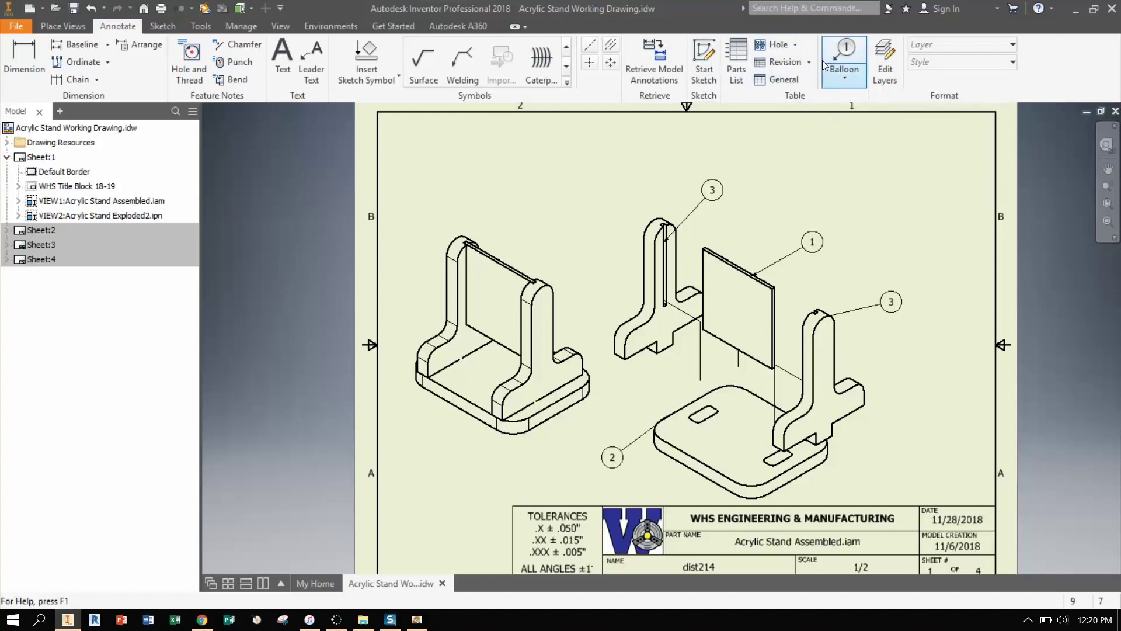
pyautogui.click(745, 65)
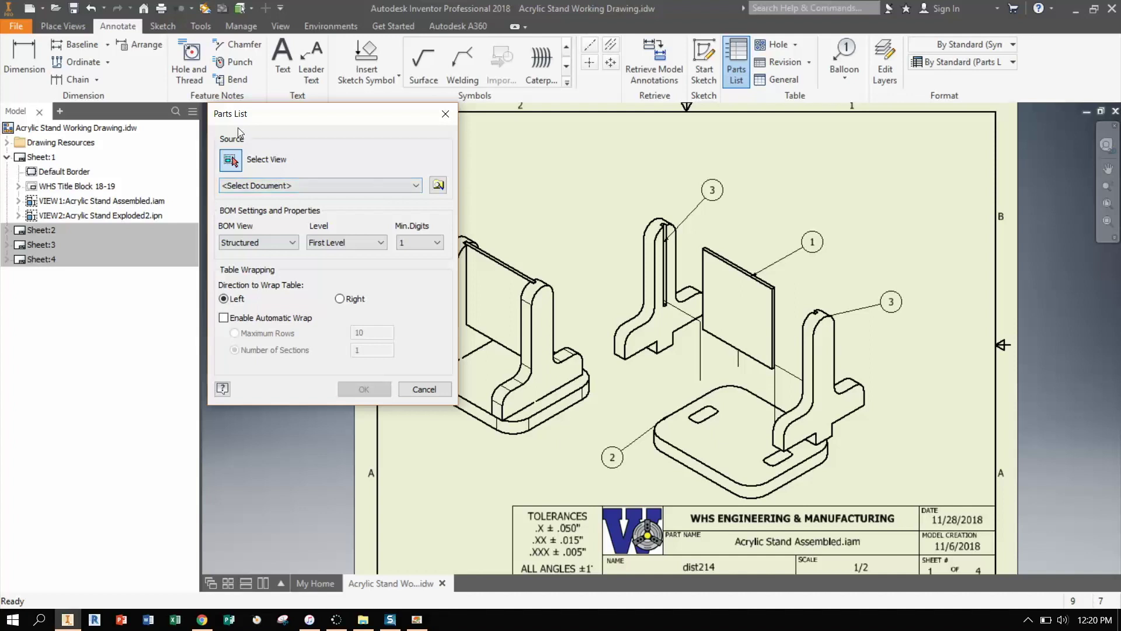
# Pick the exploded view as the parts list source and confirm the Parts List dialog.
pyautogui.moveTo(269, 121); pyautogui.dragTo(248, 120)
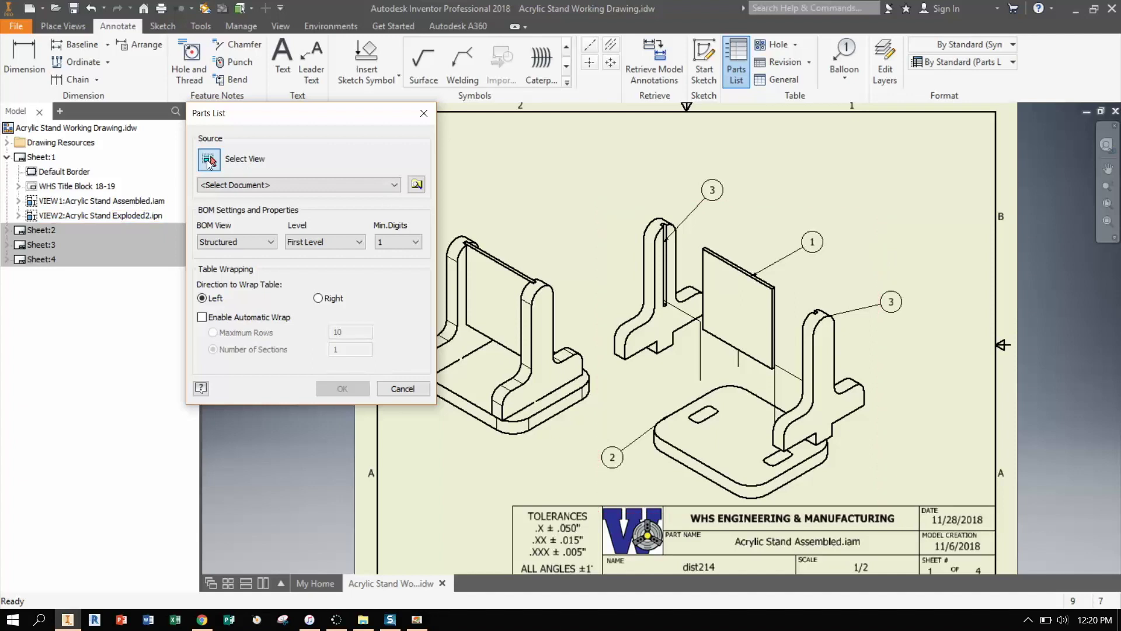
pyautogui.click(870, 264)
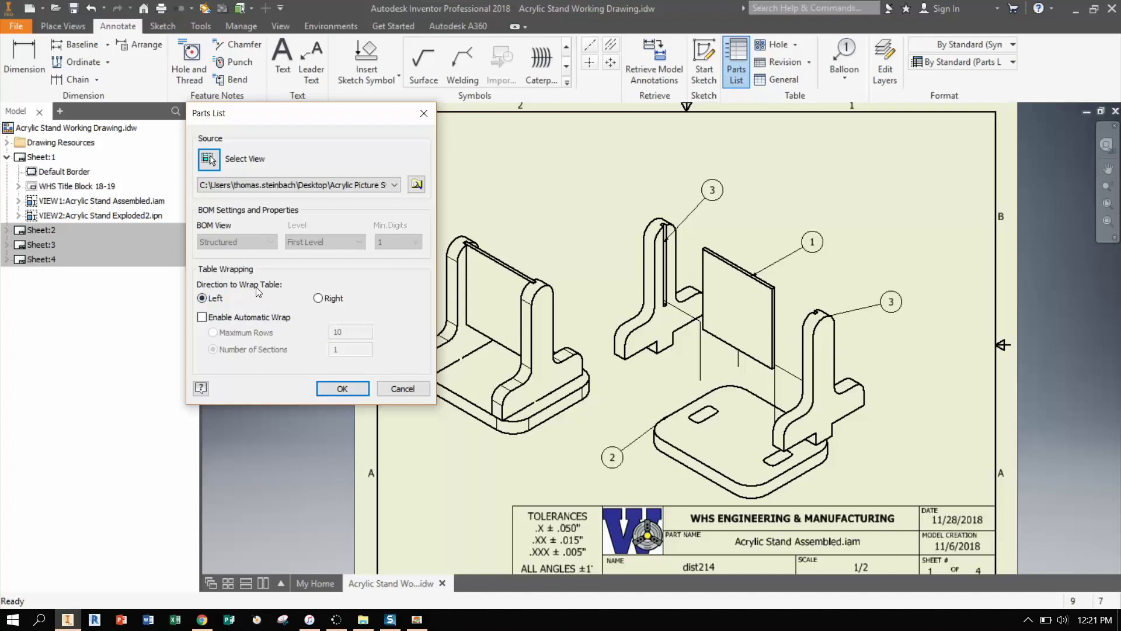
pyautogui.click(340, 388)
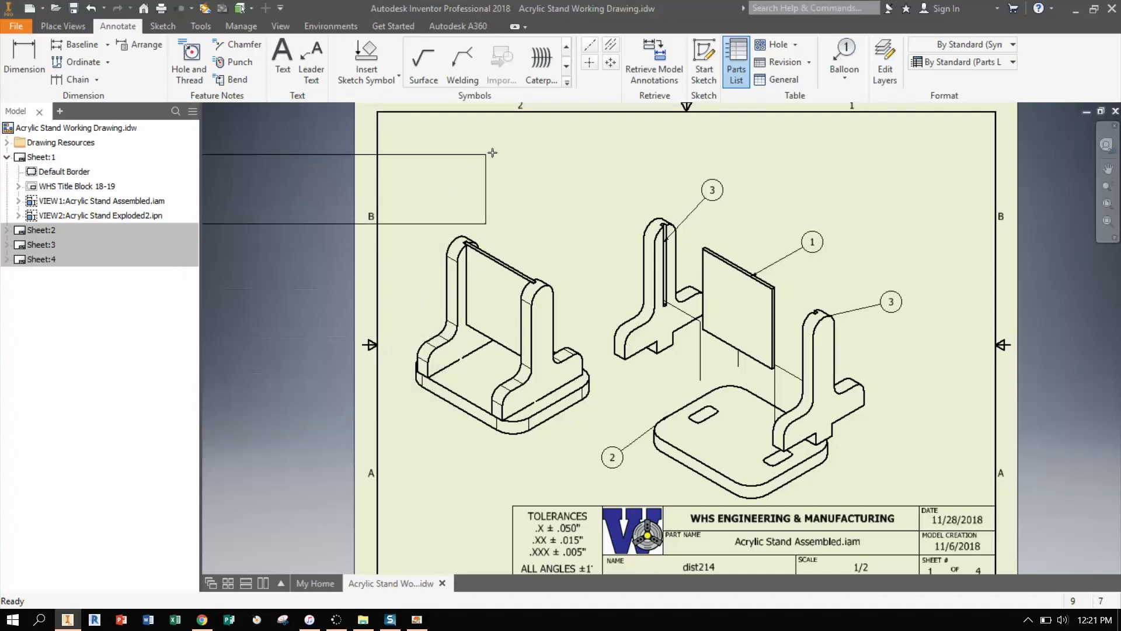
# Place the parts list at sheet 1's top right, adjust its position and width, then recheck the PDF.
pyautogui.scroll(-2, 969, 124)
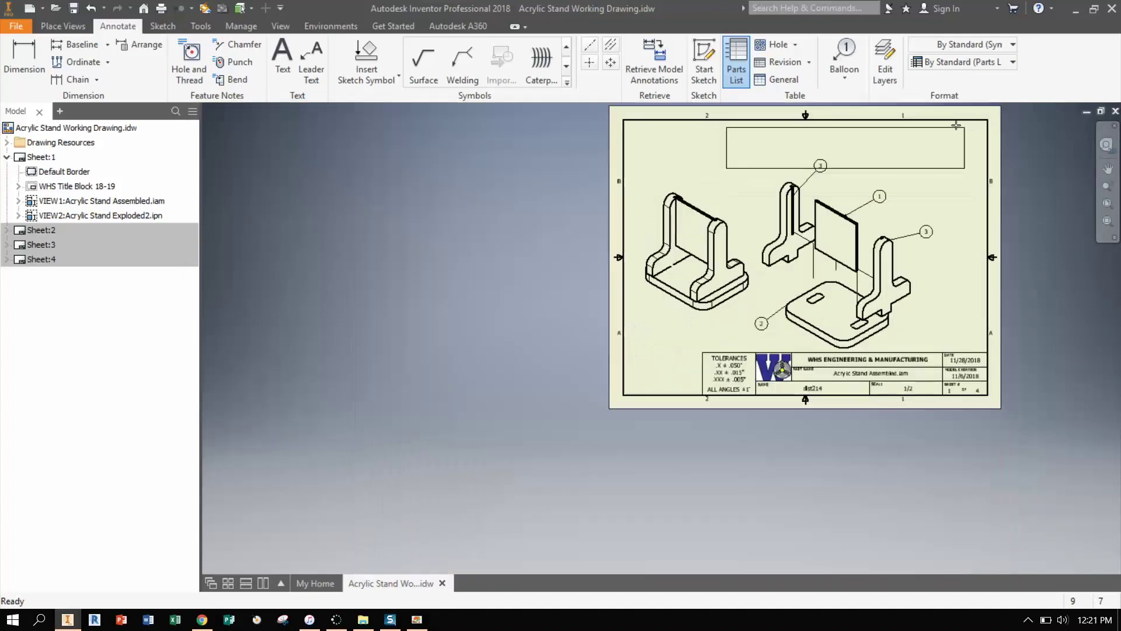
pyautogui.scroll(3, 956, 126)
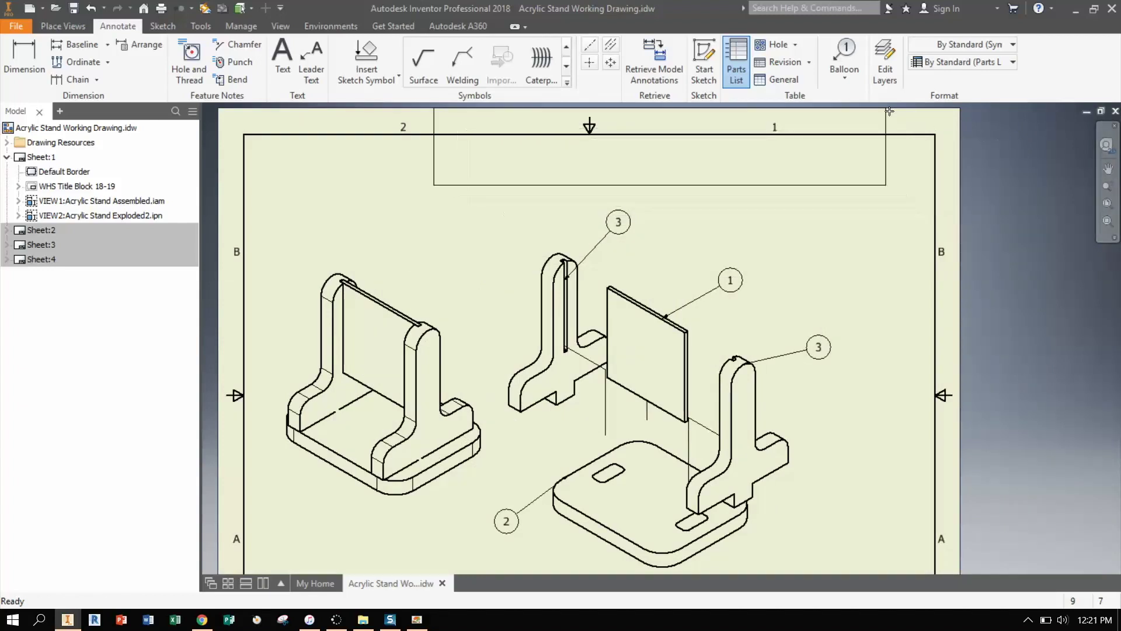
pyautogui.click(923, 122)
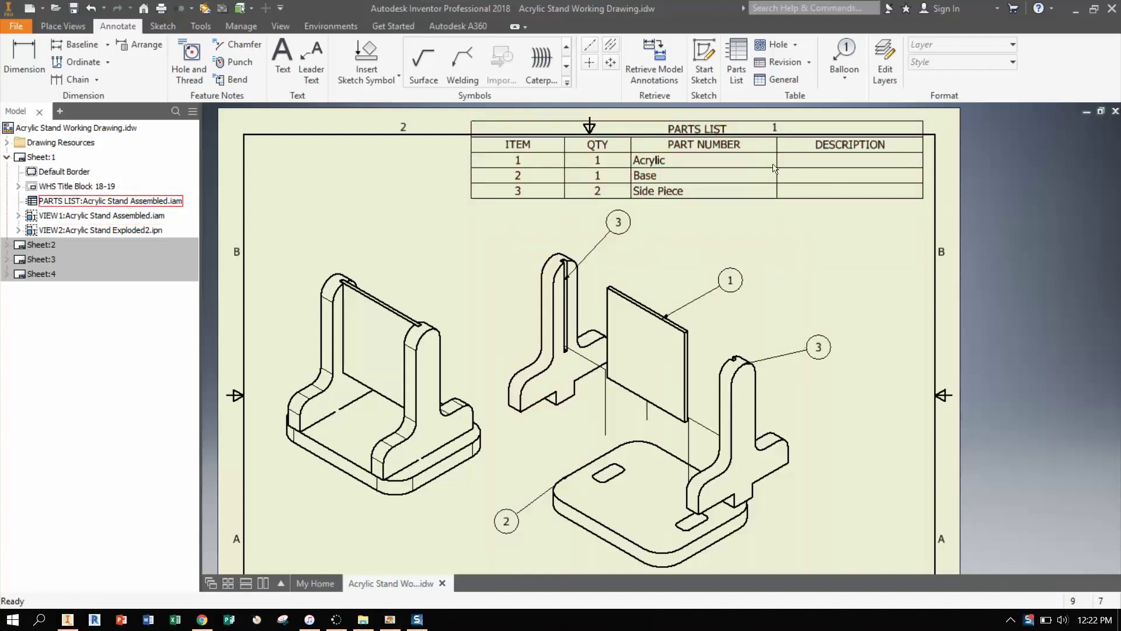
pyautogui.scroll(-3, 782, 178)
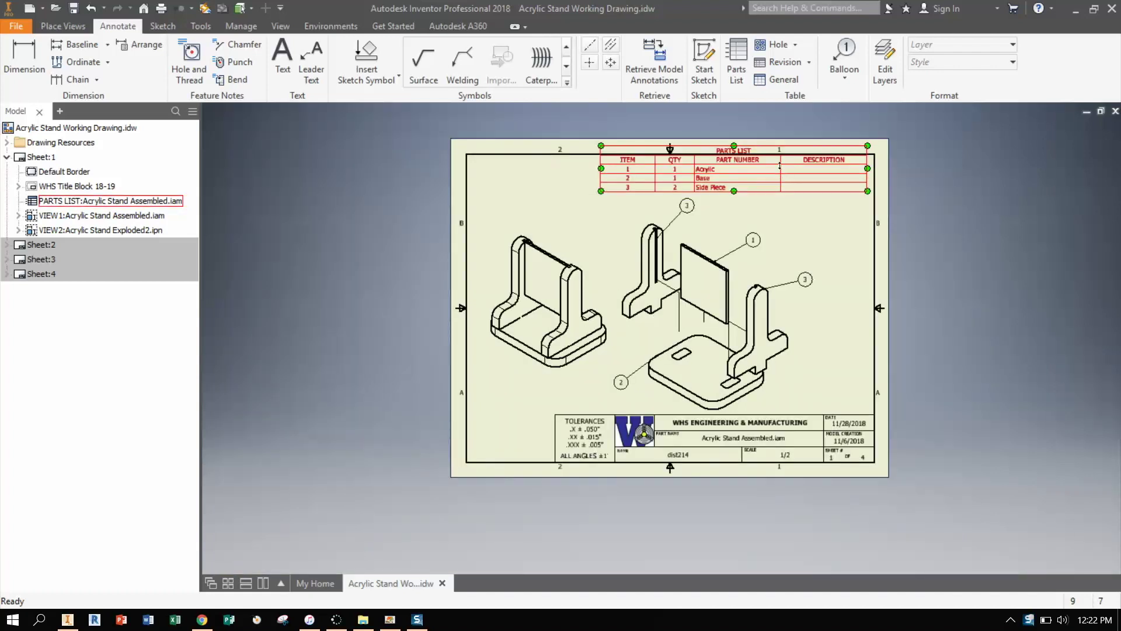
pyautogui.scroll(3, 740, 155)
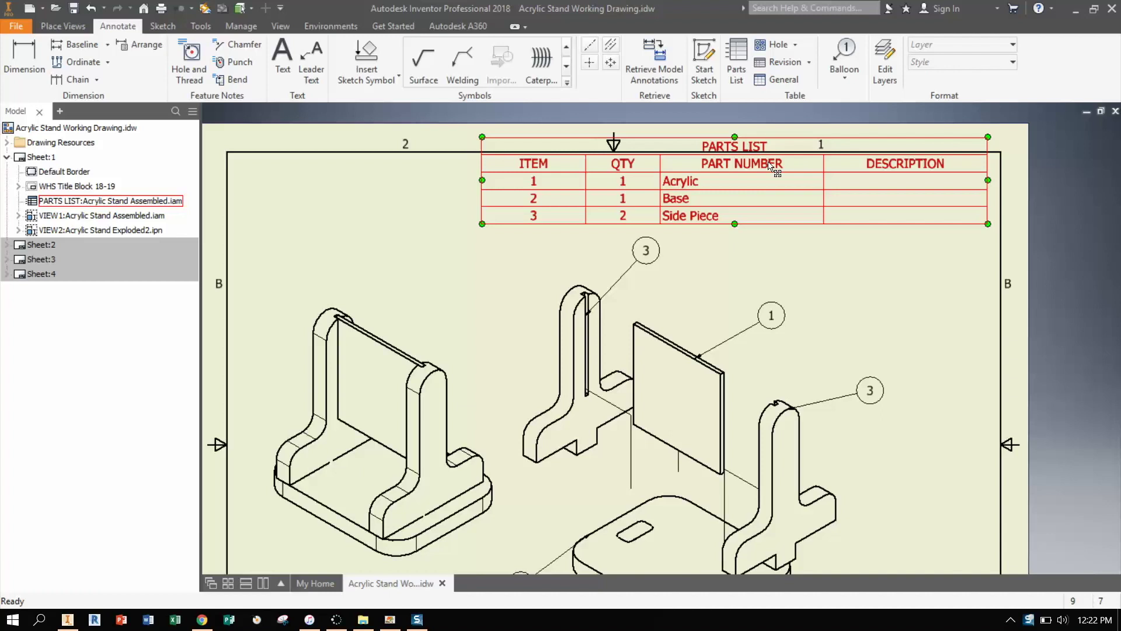
pyautogui.moveTo(771, 168)
pyautogui.mouseDown()
pyautogui.moveTo(558, 182)
pyautogui.moveTo(770, 182)
pyautogui.mouseUp()
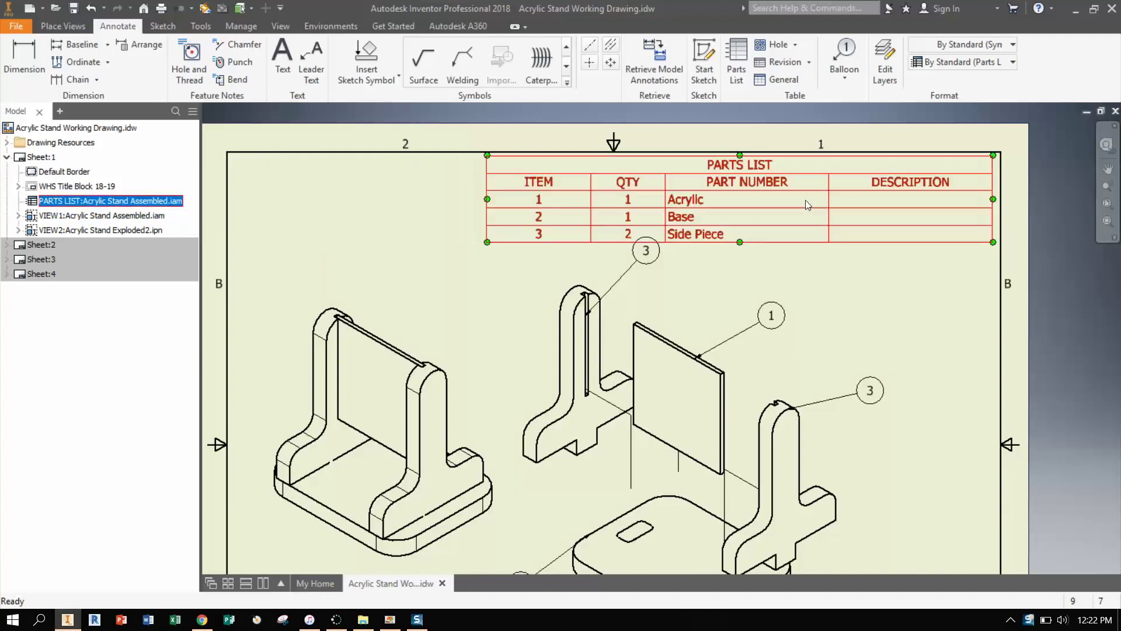
pyautogui.moveTo(832, 201)
pyautogui.mouseDown()
pyautogui.moveTo(640, 249)
pyautogui.moveTo(851, 215)
pyautogui.moveTo(703, 220)
pyautogui.moveTo(850, 211)
pyautogui.moveTo(820, 212)
pyautogui.mouseUp()
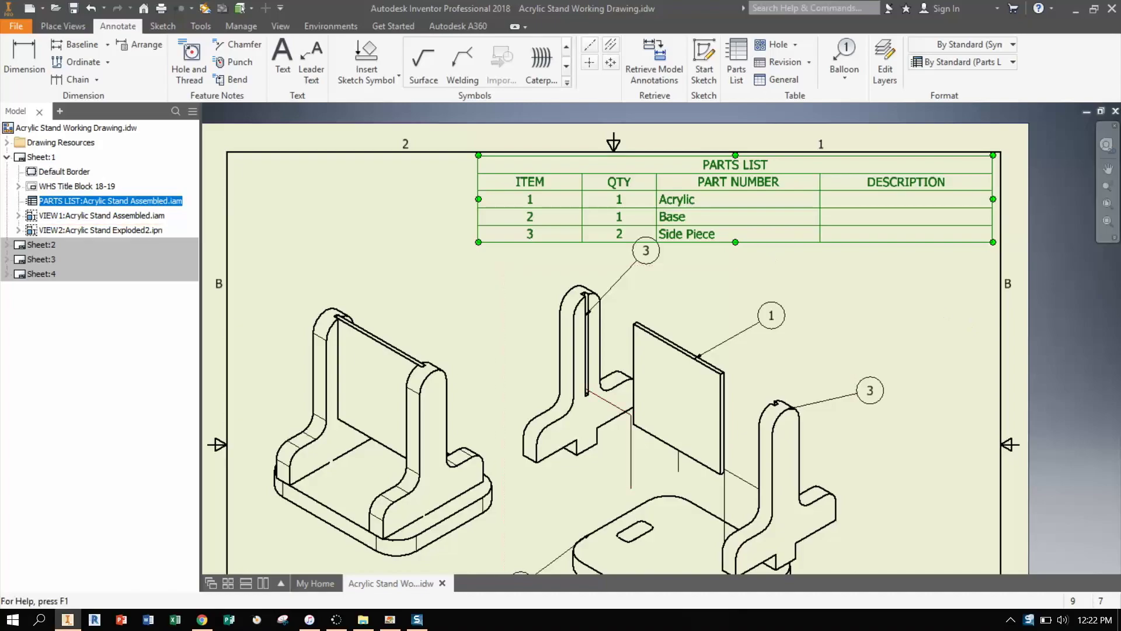
pyautogui.click(390, 619)
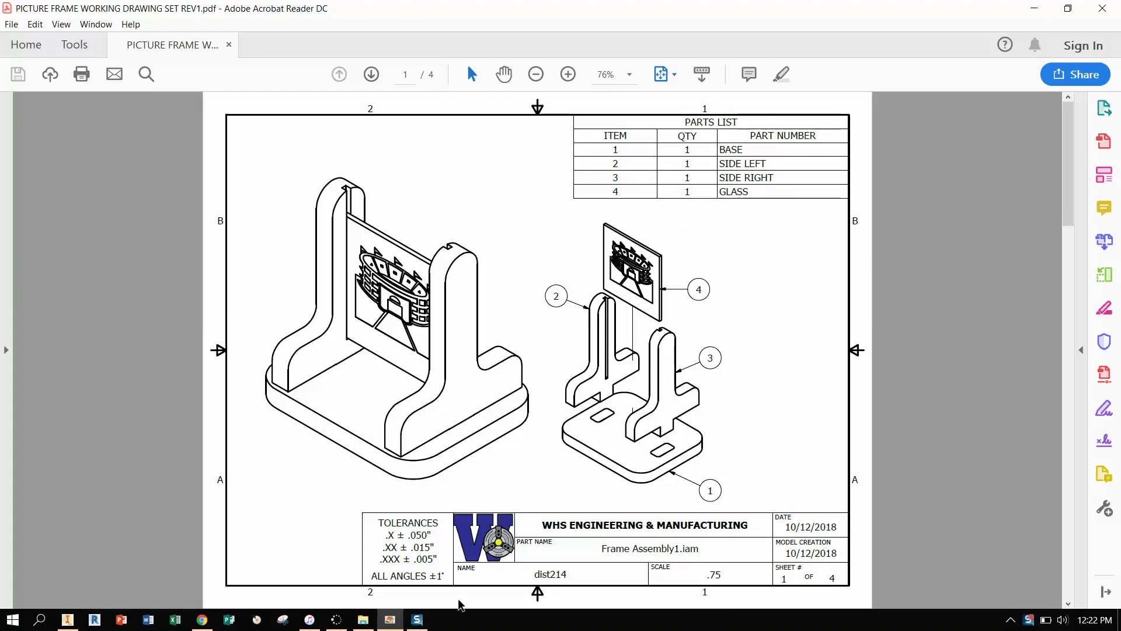
pyautogui.click(68, 619)
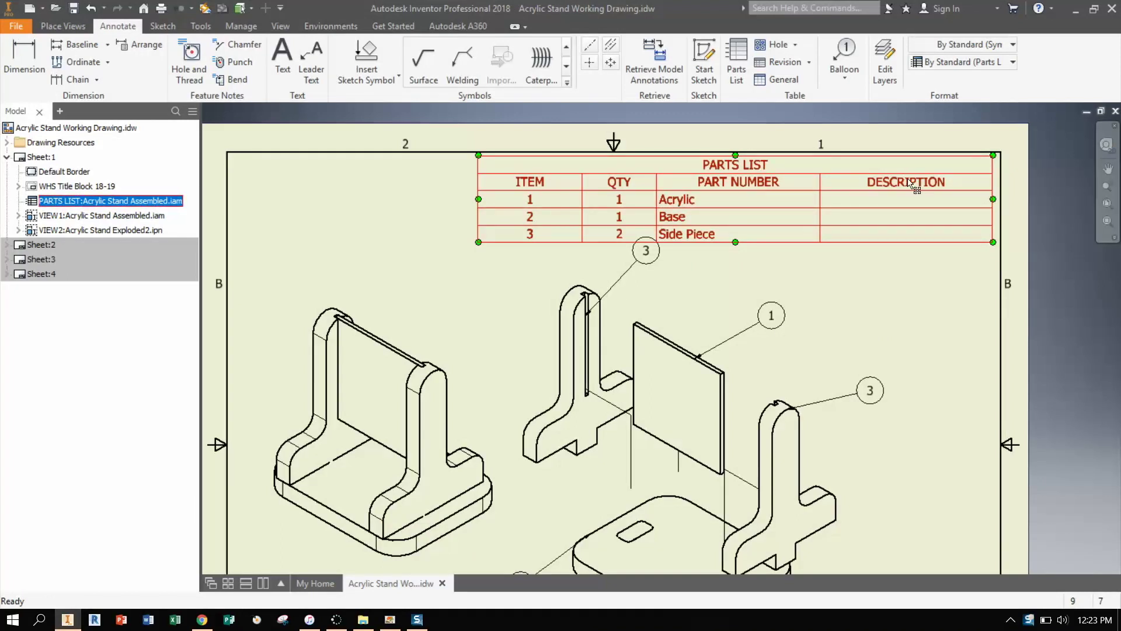
pyautogui.click(889, 327)
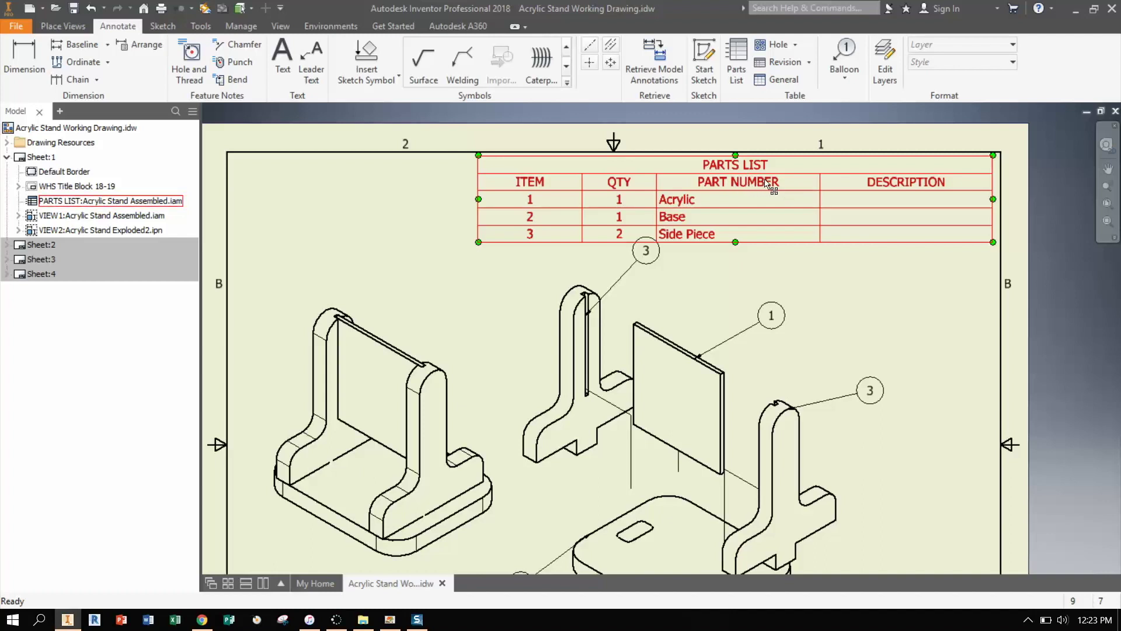
# Select the parts list on sheet 1 and open it in the Parts List editor.
pyautogui.moveTo(767, 182); pyautogui.dragTo(770, 184)
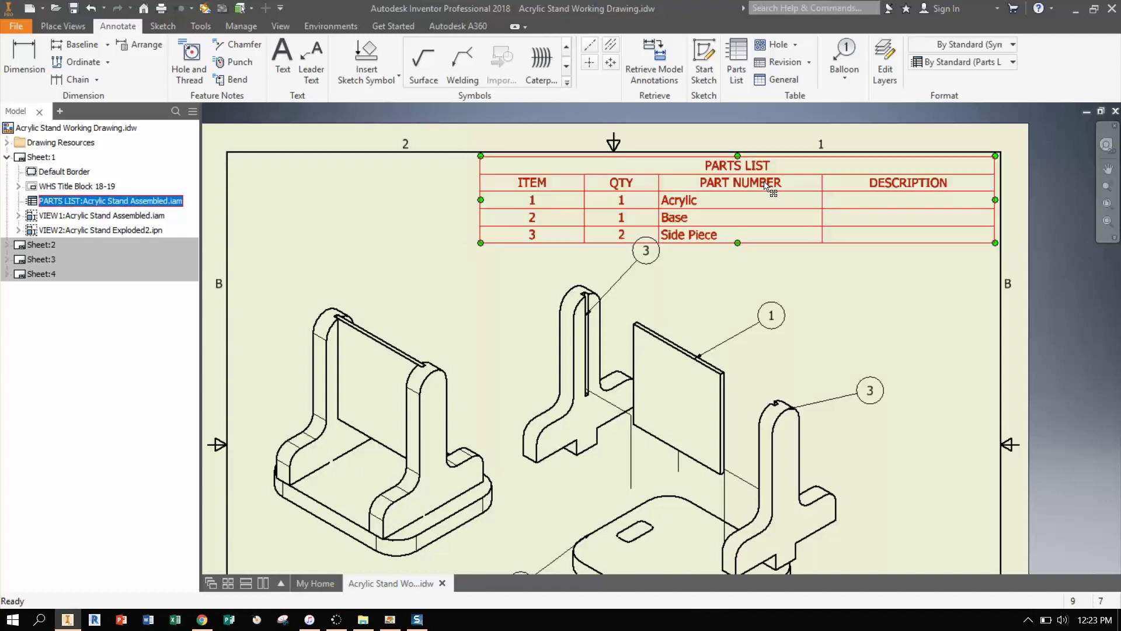
pyautogui.doubleClick(765, 183)
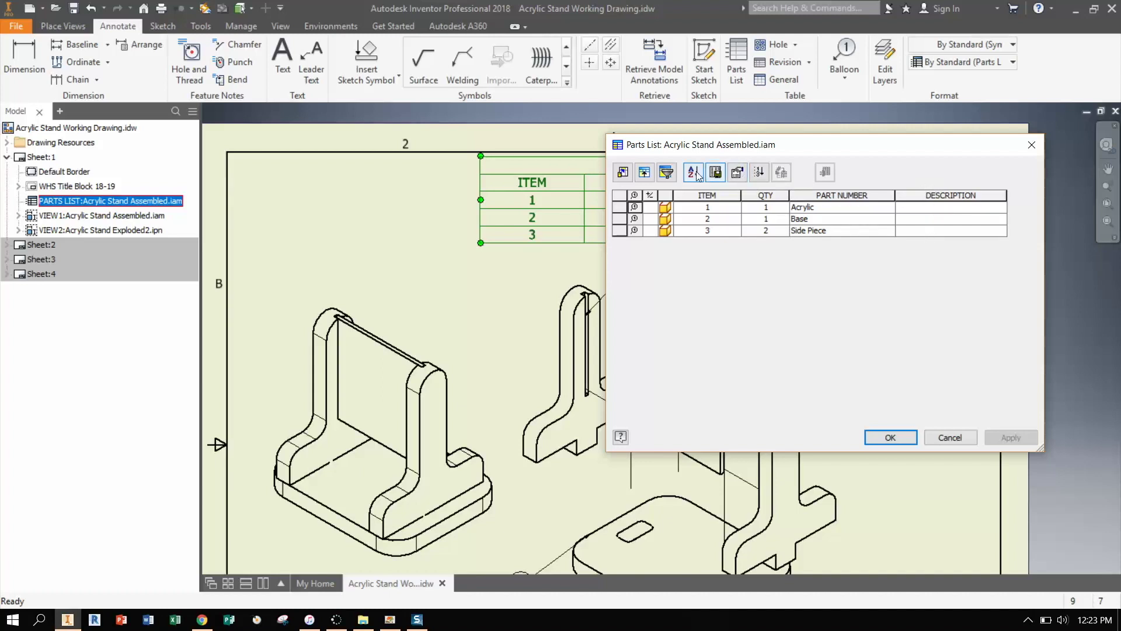
# Remove the DESCRIPTION column with the Column Chooser and apply the change to the parts list.
pyautogui.click(623, 173)
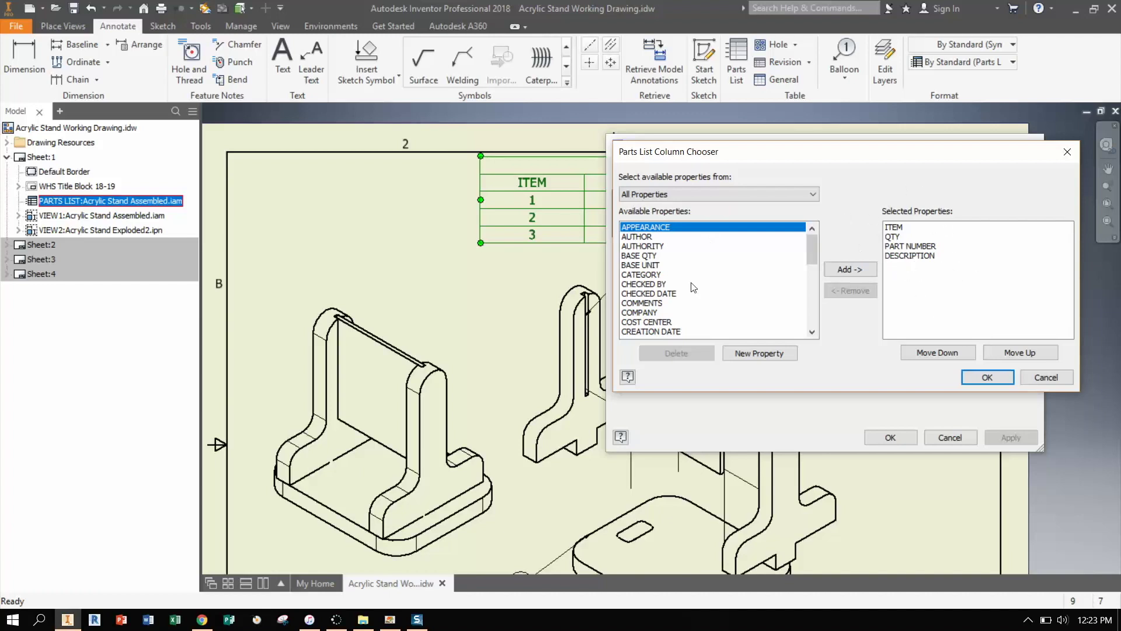
pyautogui.moveTo(814, 250)
pyautogui.mouseDown()
pyautogui.moveTo(810, 306)
pyautogui.moveTo(826, 263)
pyautogui.moveTo(815, 235)
pyautogui.mouseUp()
pyautogui.click(914, 255)
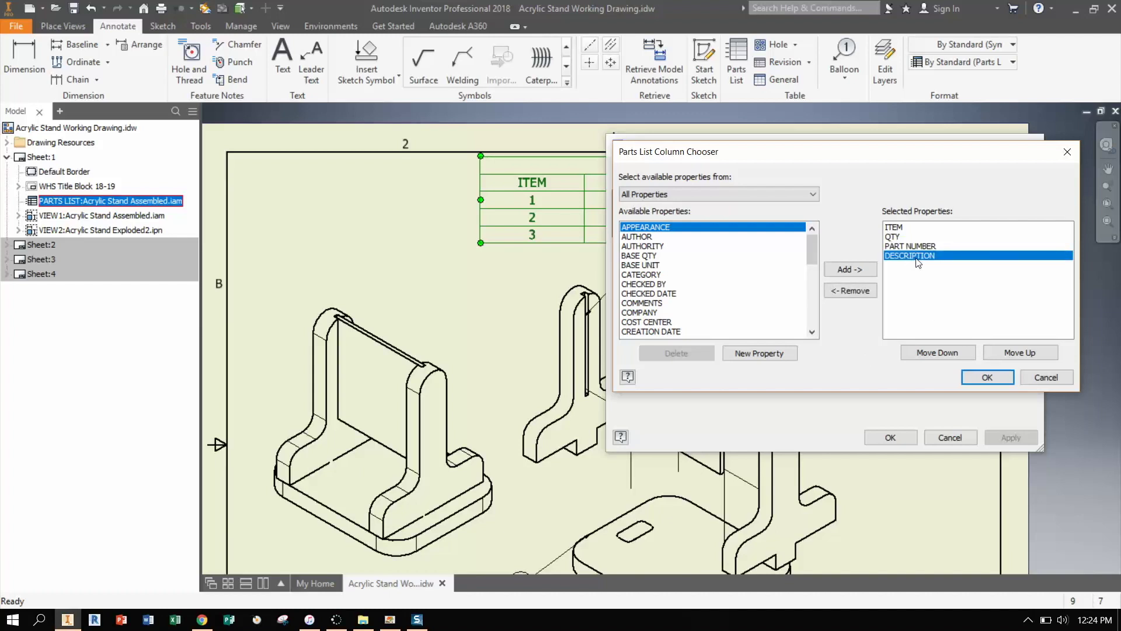
pyautogui.click(864, 291)
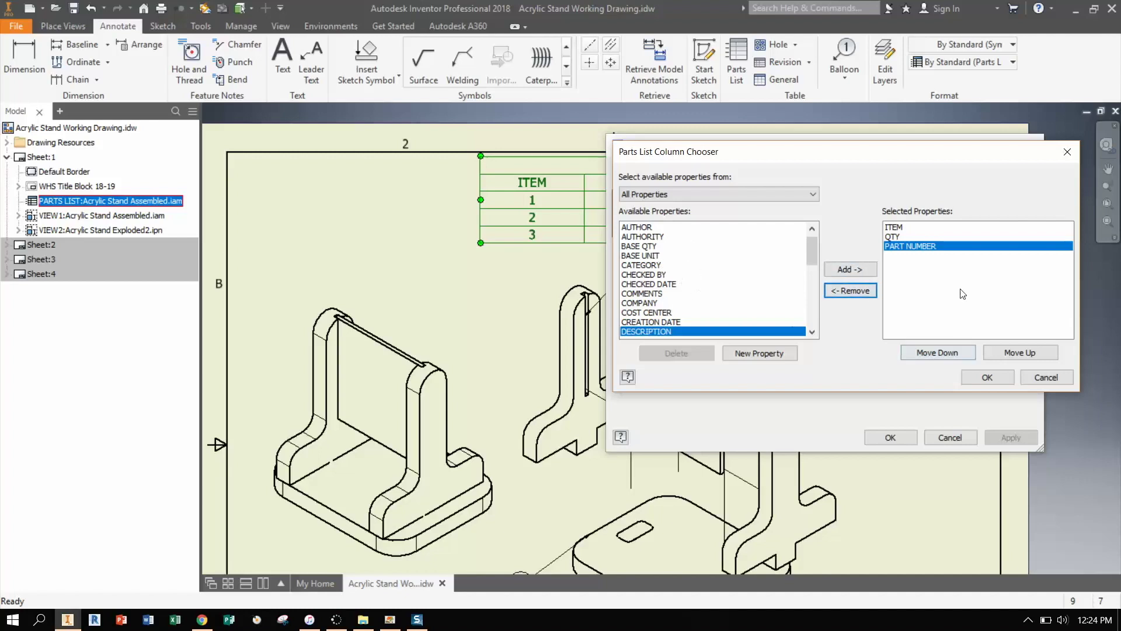
pyautogui.click(990, 379)
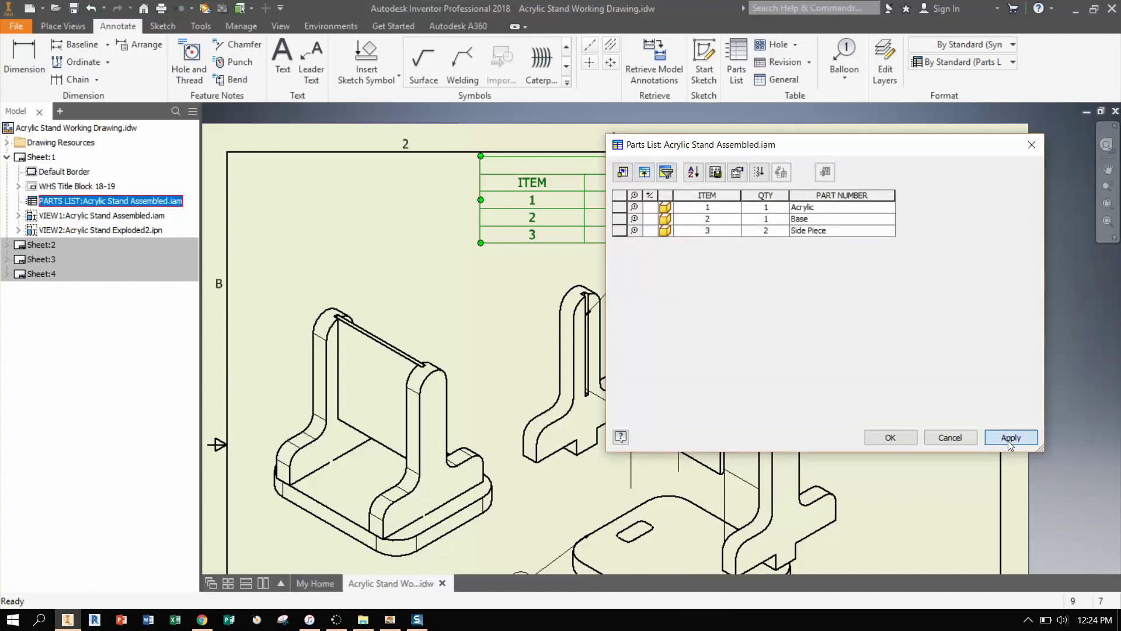
pyautogui.click(1009, 438)
pyautogui.click(891, 438)
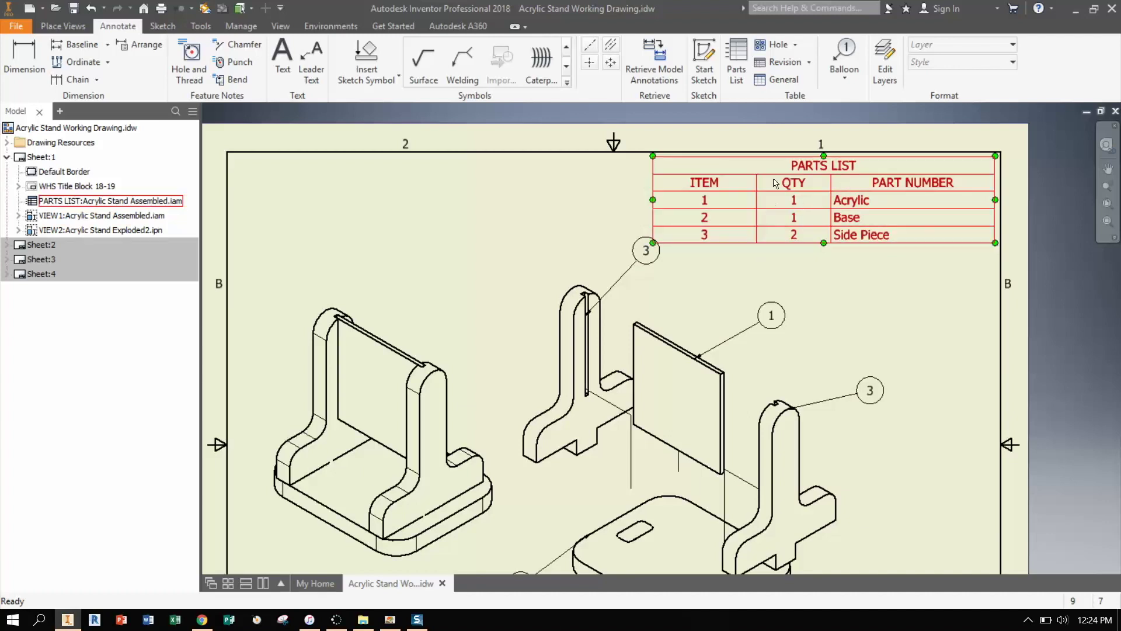
# Check the three-column parts list against the reference PDF, then reselect it on sheet 1.
pyautogui.click(395, 624)
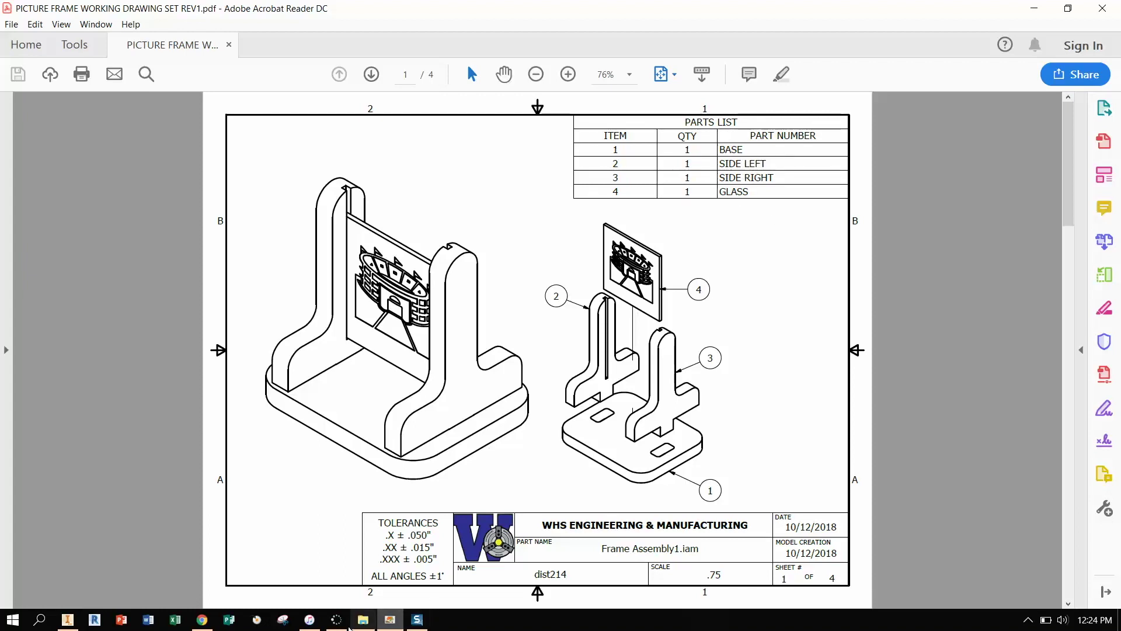
pyautogui.click(68, 620)
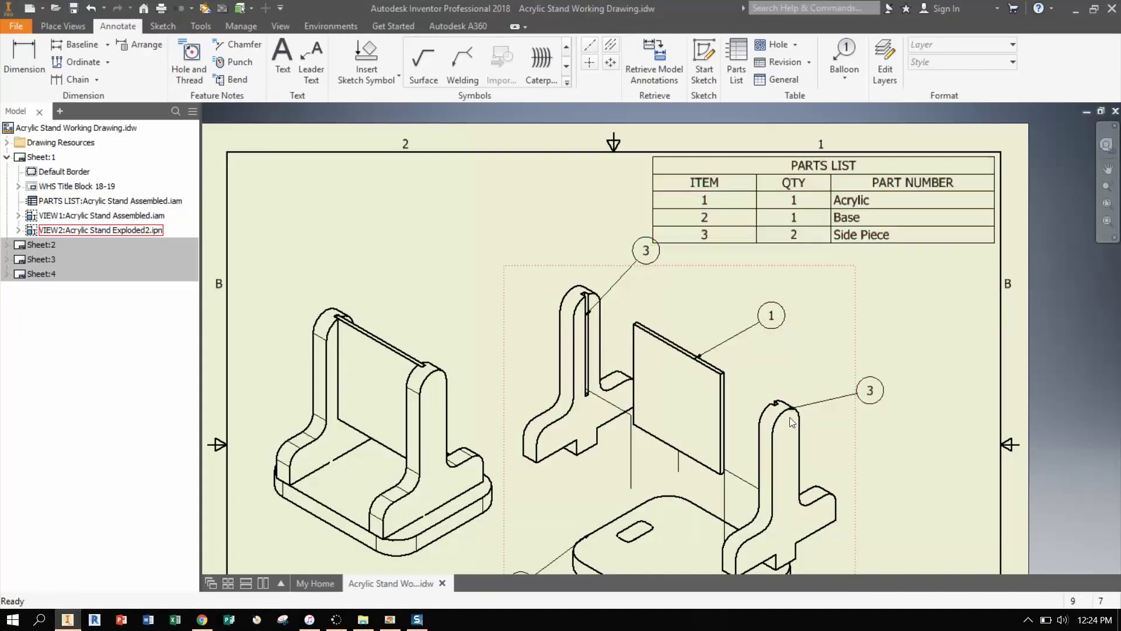
pyautogui.click(806, 225)
pyautogui.click(862, 396)
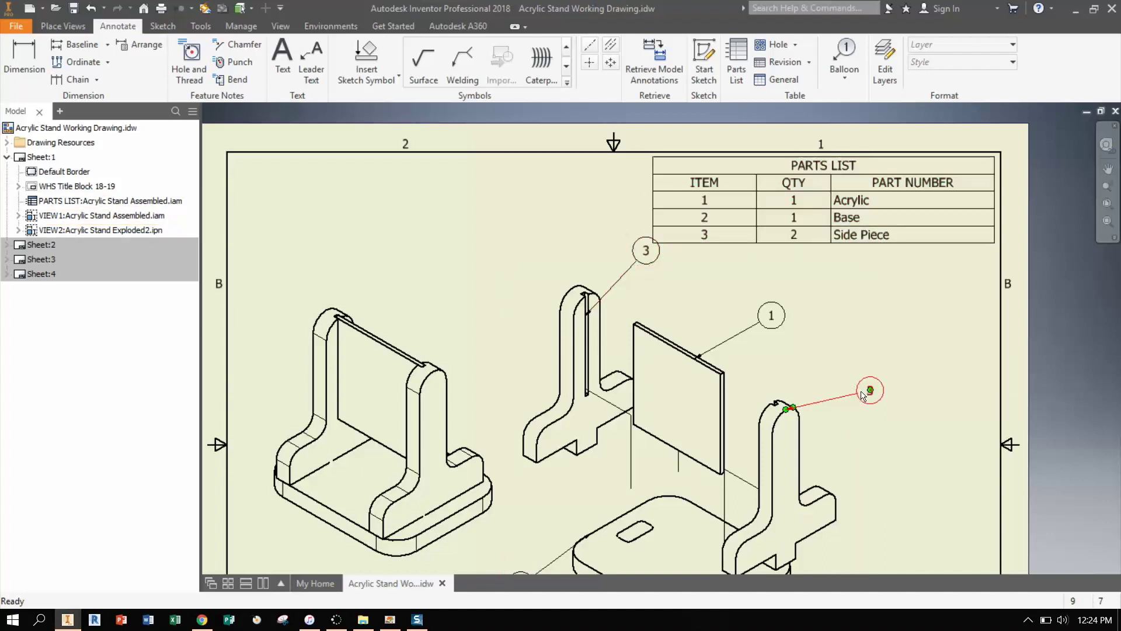
pyautogui.press('Escape')
pyautogui.scroll(-4, 938, 343)
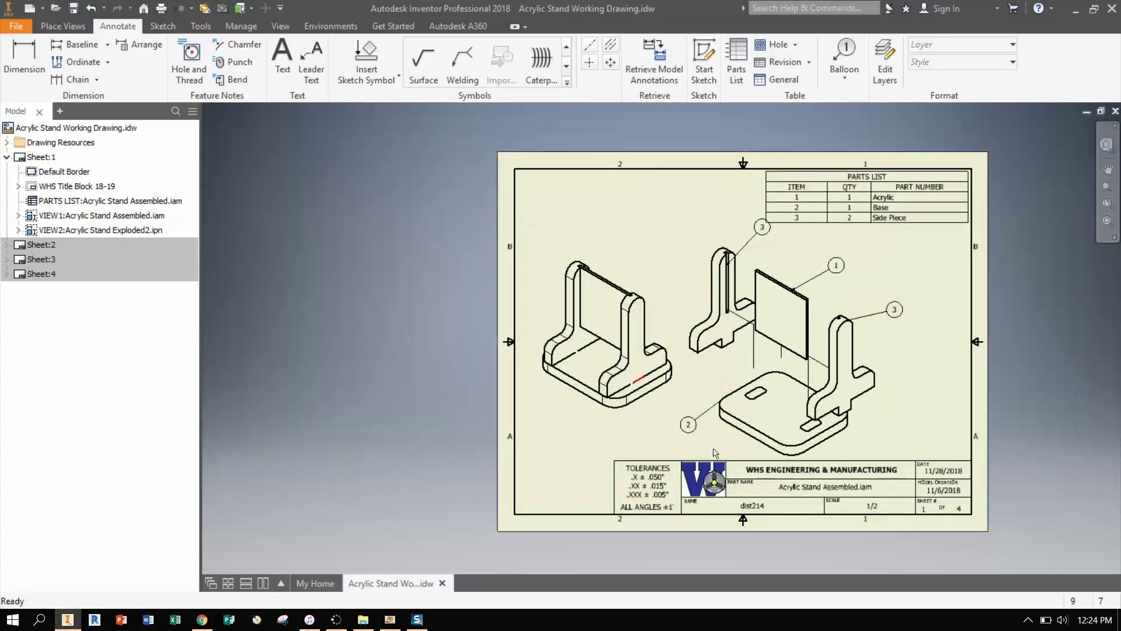
pyautogui.moveTo(417, 613)
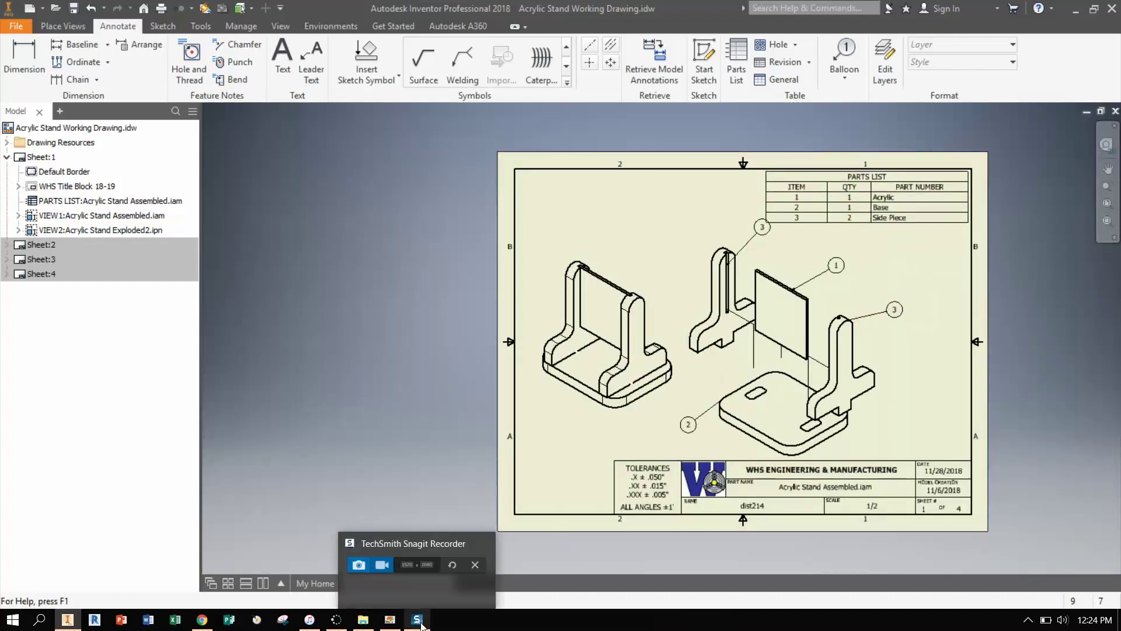